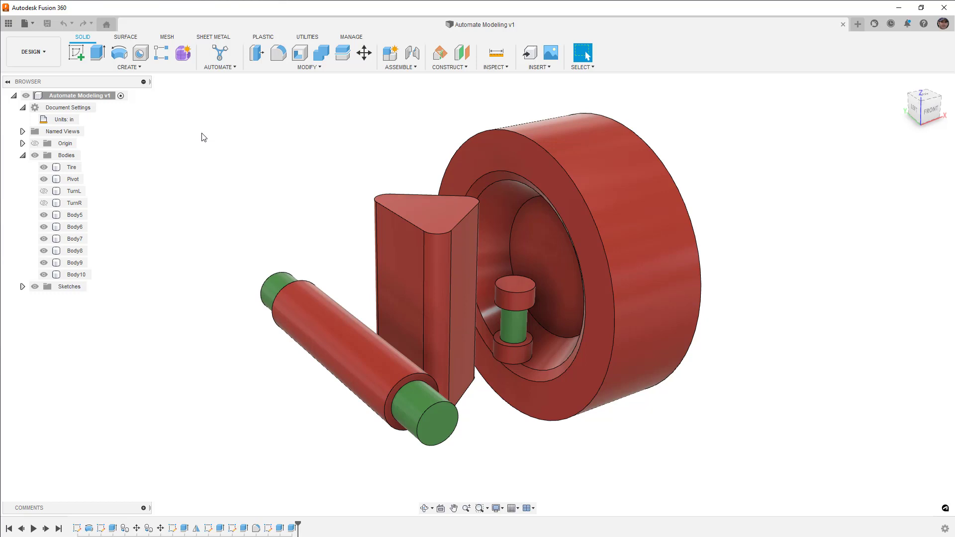
- Show the TurnL and TurnR bodies and orbit to see the model's top
left_click(228, 67)
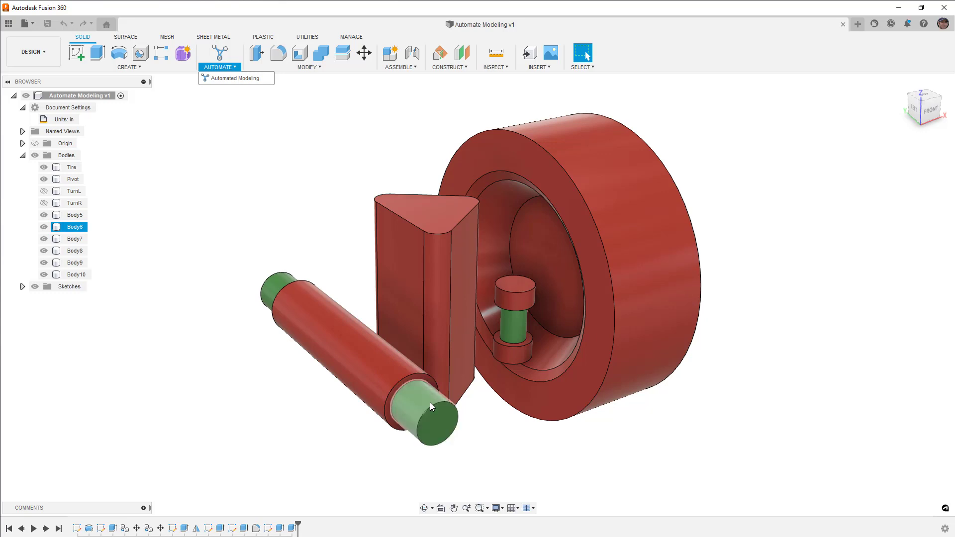
left_click(513, 454)
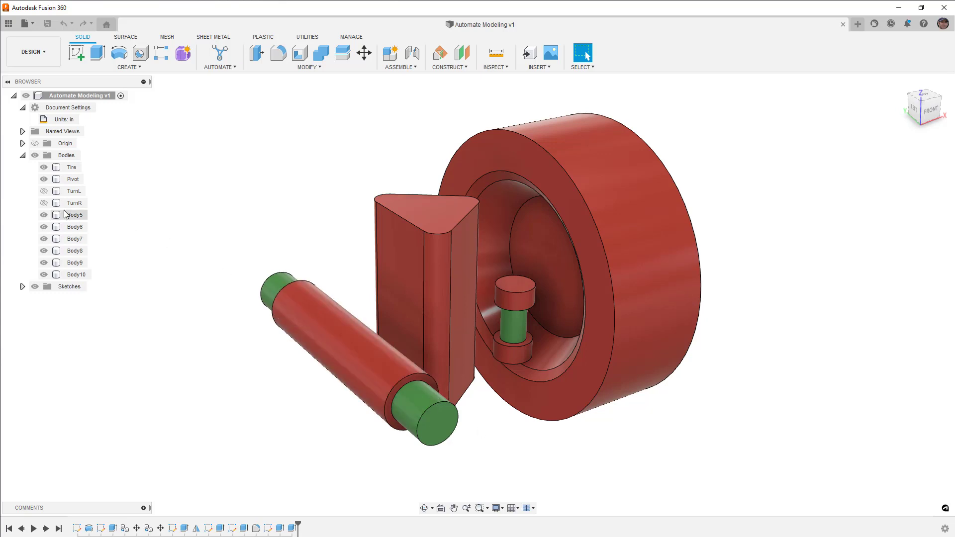
left_click(44, 191)
left_click(44, 203)
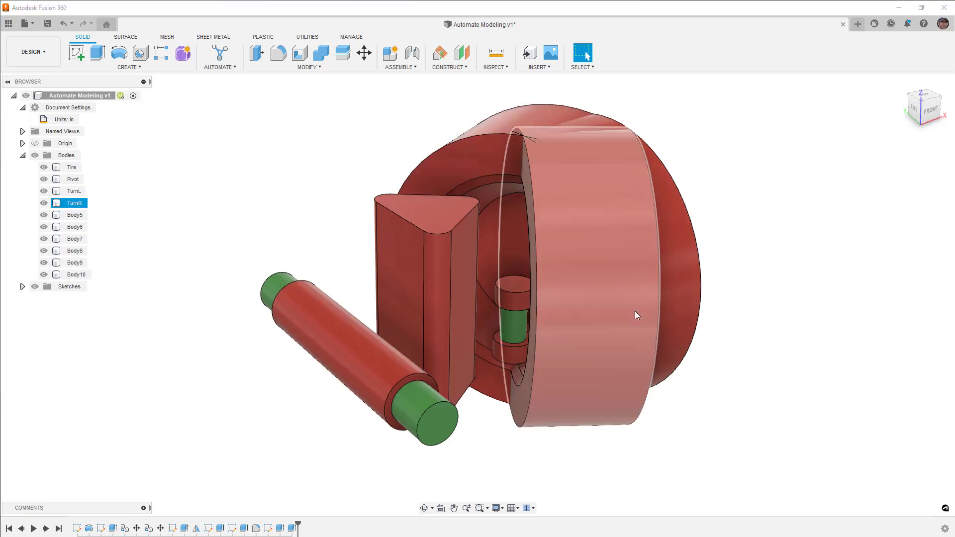
middle_click_drag(648, 283, 605, 311, "shift")
- Trial-select the pivot pin and both shaft end faces, then hide TurnL and TurnR again
left_click(516, 314)
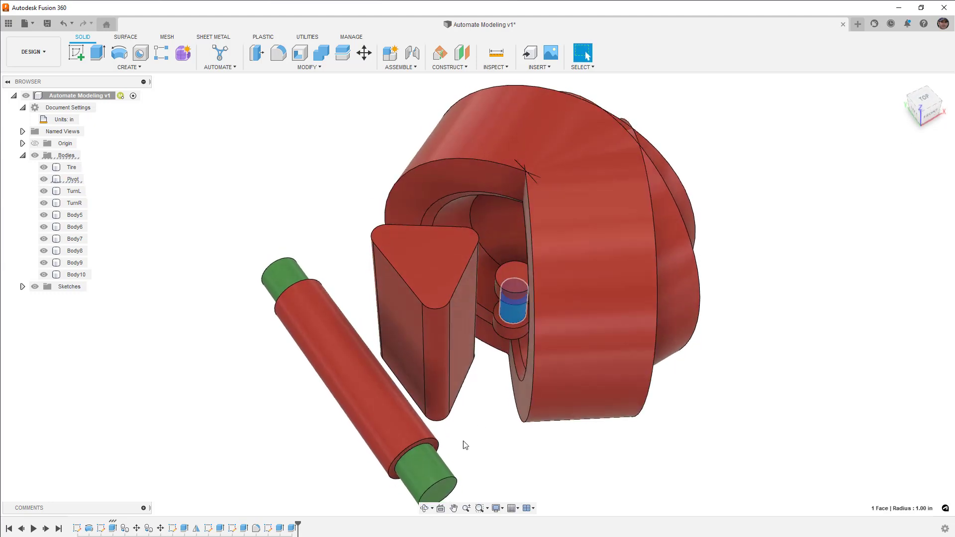
left_click(430, 469, "ctrl")
left_click(286, 269, "ctrl")
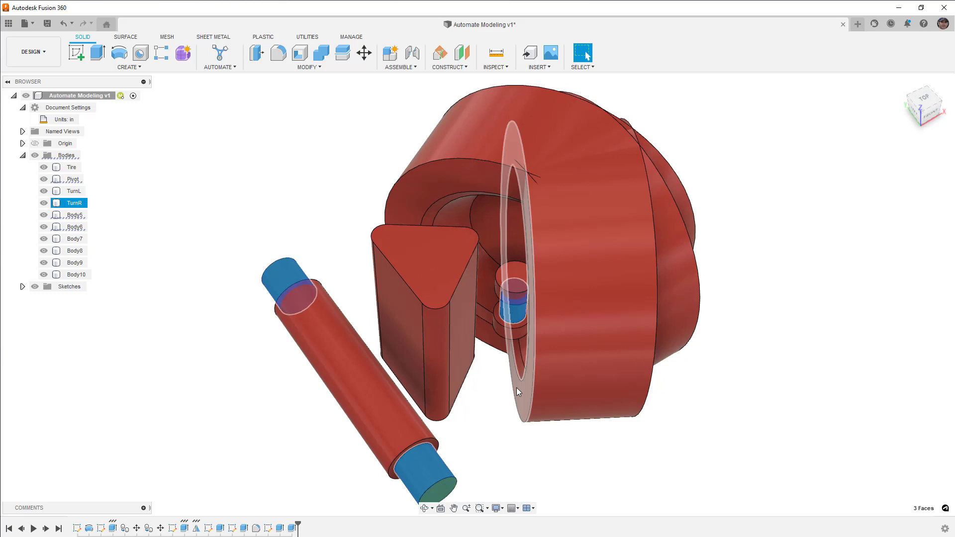
middle_click_drag(516, 387, 522, 367, "shift")
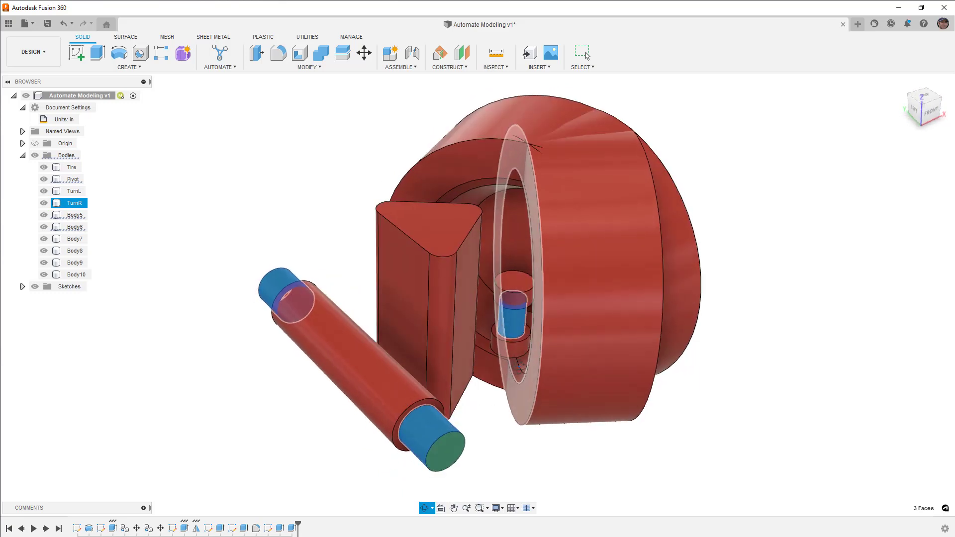
left_click(43, 191)
left_click(44, 203)
key("Escape")
middle_click_drag(493, 419, 513, 387, "shift")
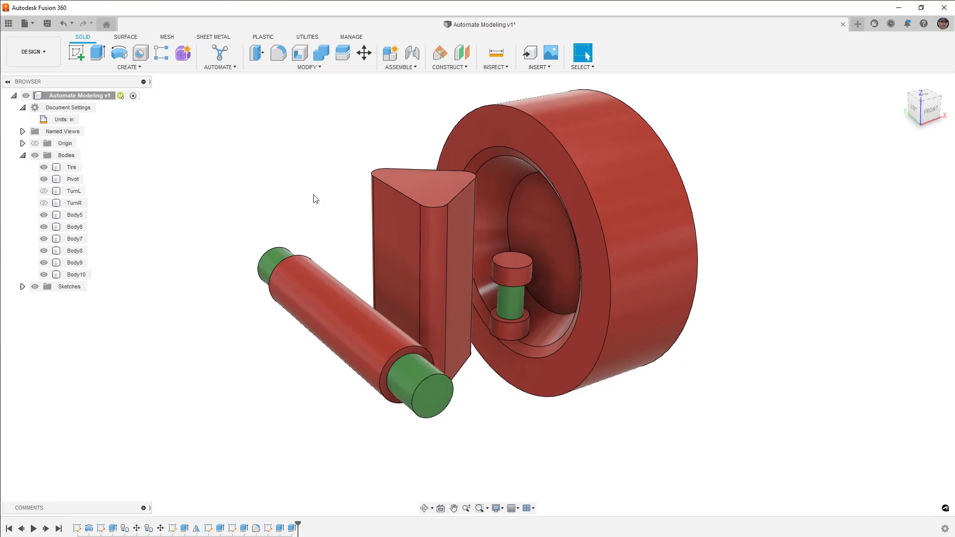
- Launch and enable Automated Modeling, connecting the near and far shaft end faces and the pivot pin
left_click(219, 67)
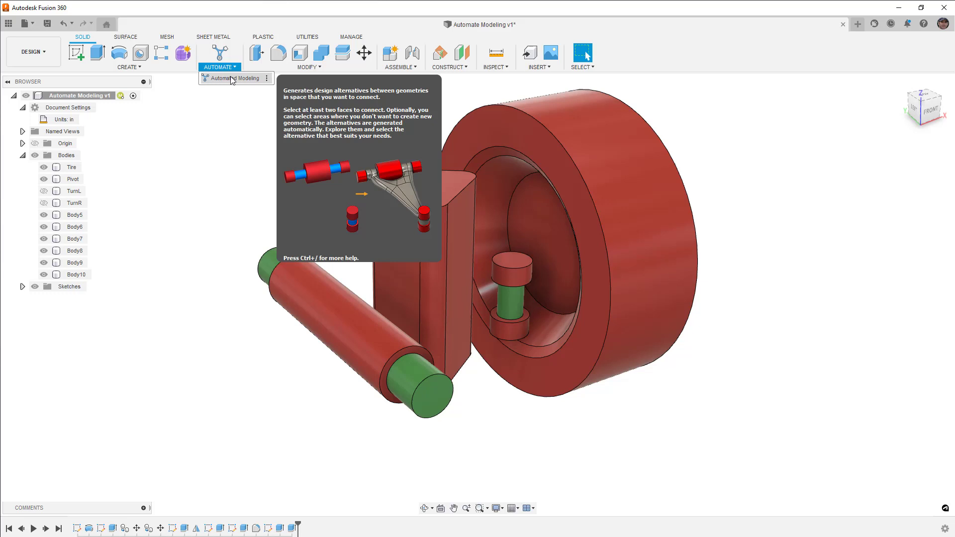
left_click(232, 79)
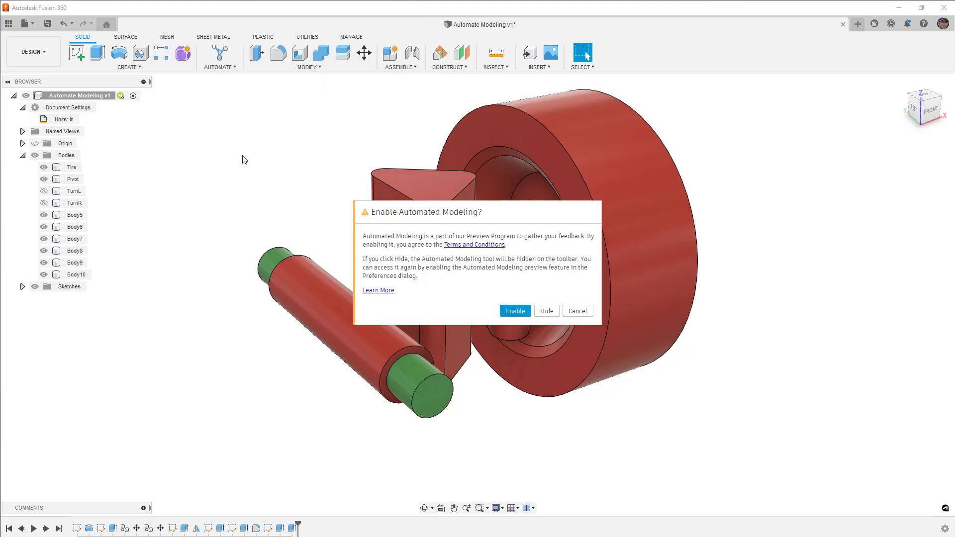
left_click(509, 311)
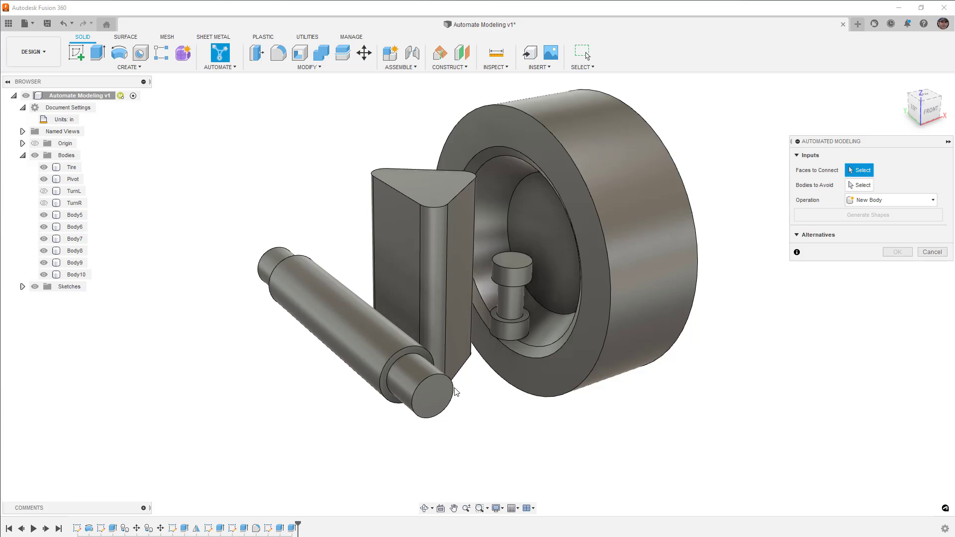
left_click(419, 384)
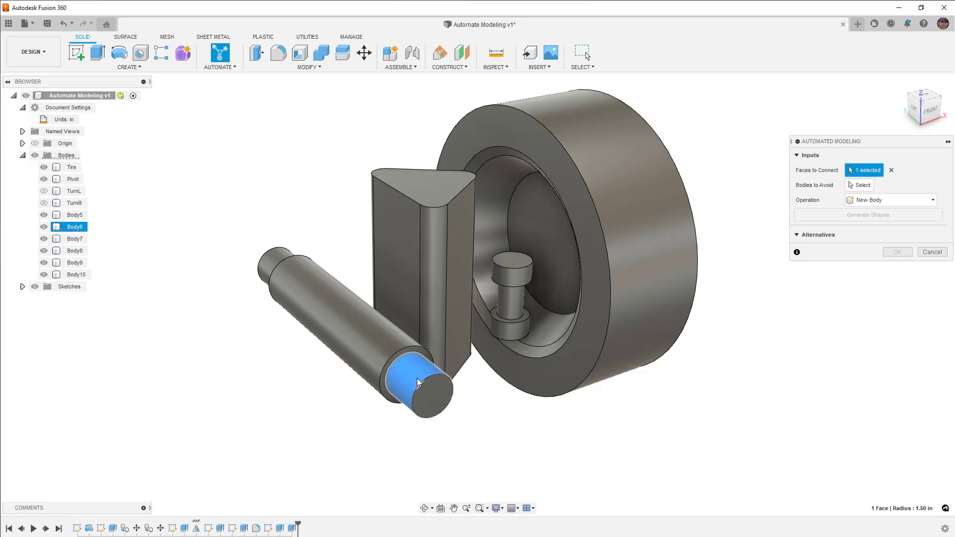
left_click(282, 255)
left_click(515, 303)
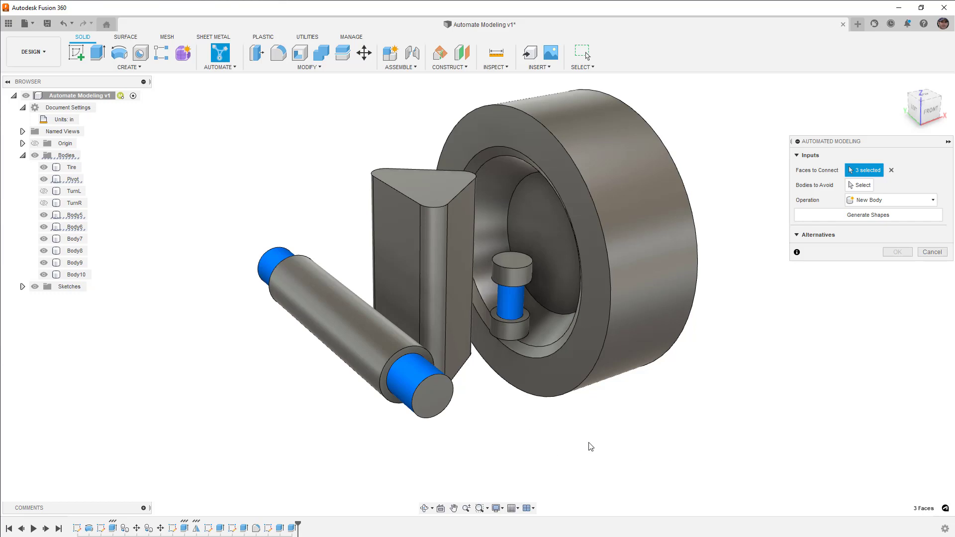
- Avoid the shaft, prism, pivot top cap, lower pivot ring, tire, TurnL and TurnR
left_click(863, 185)
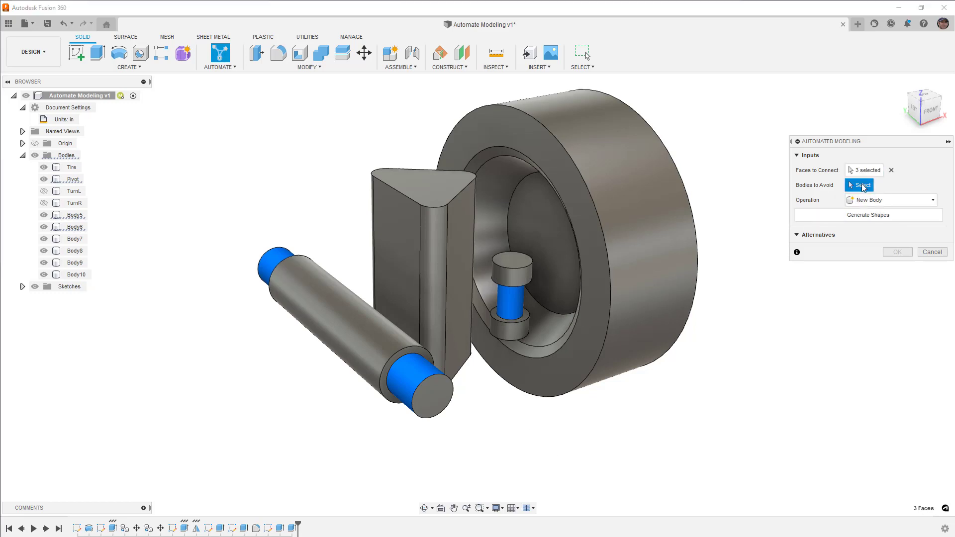
left_click(356, 329)
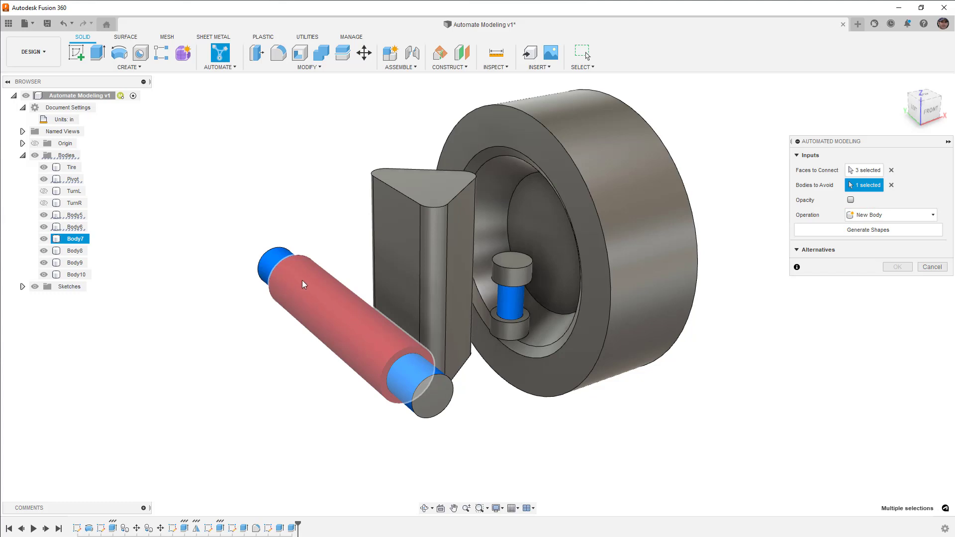
left_click(421, 265)
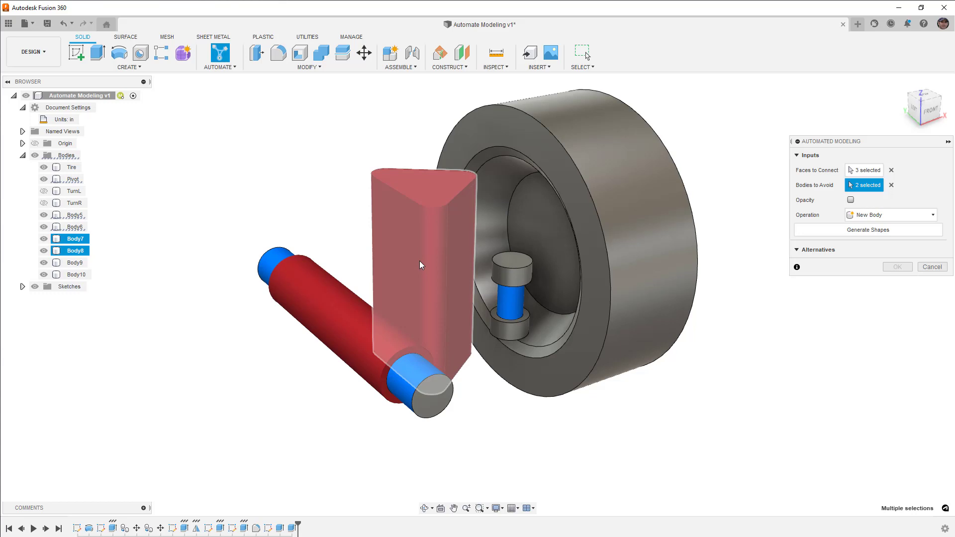
left_click(527, 271)
left_click(512, 336)
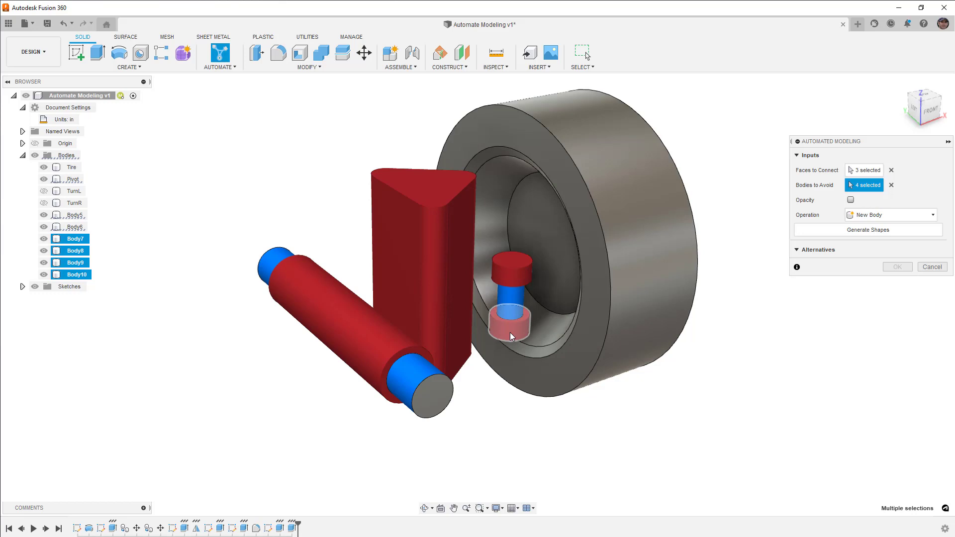
left_click(553, 273)
left_click(73, 191)
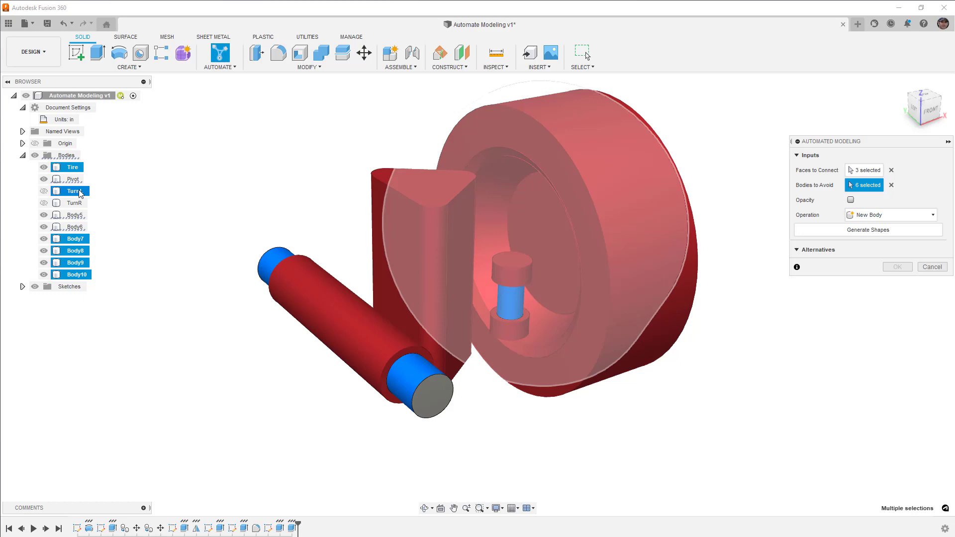
left_click(74, 204)
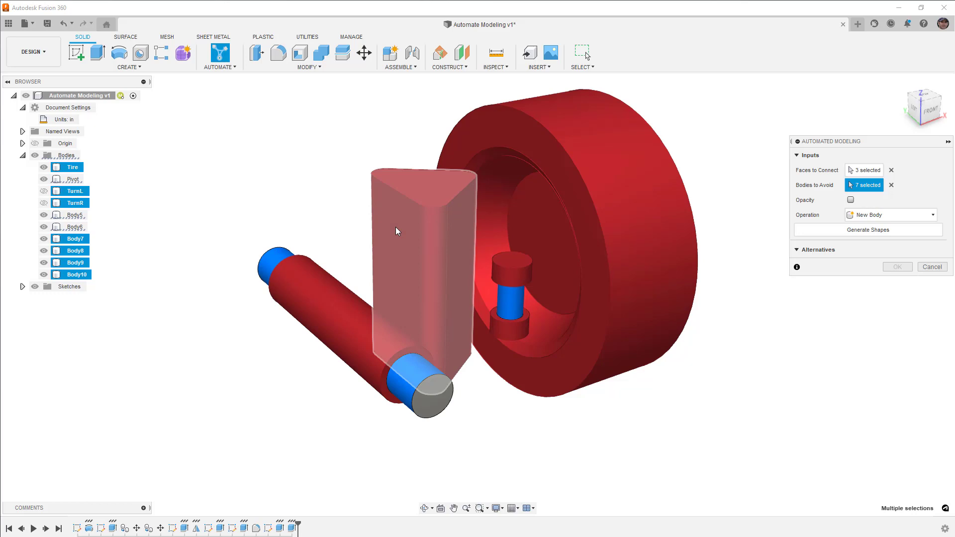
- Generate the connector shape alternatives and orbit the model while they compute
left_click(874, 232)
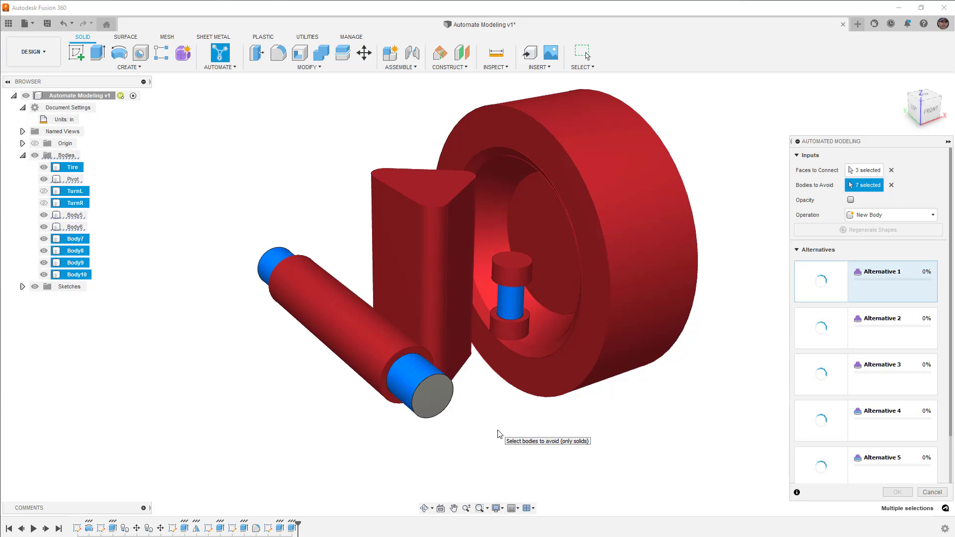
middle_click_drag(494, 387, 505, 426, "shift")
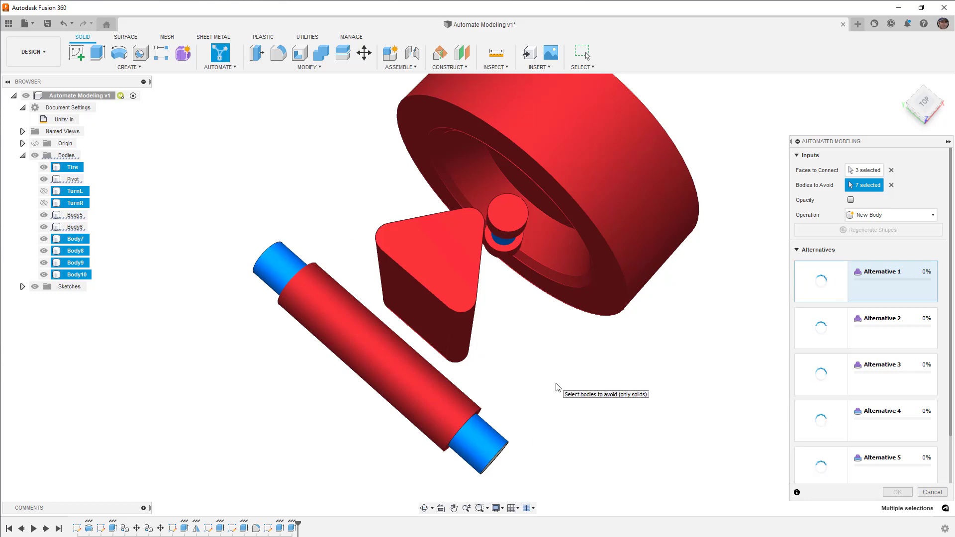
mouse_move(558, 380)
middle_mouse_down("shift")
mouse_move(556, 395)
mouse_move(555, 383)
middle_mouse_up("shift")
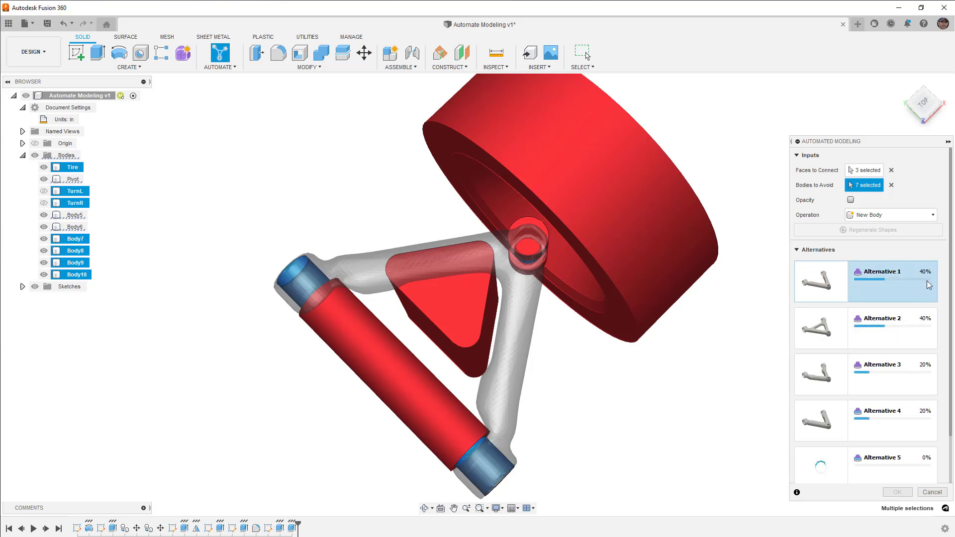
- Preview Alternatives 2, 5 and 1 in turn, orbiting to inspect each arm
left_click(833, 333)
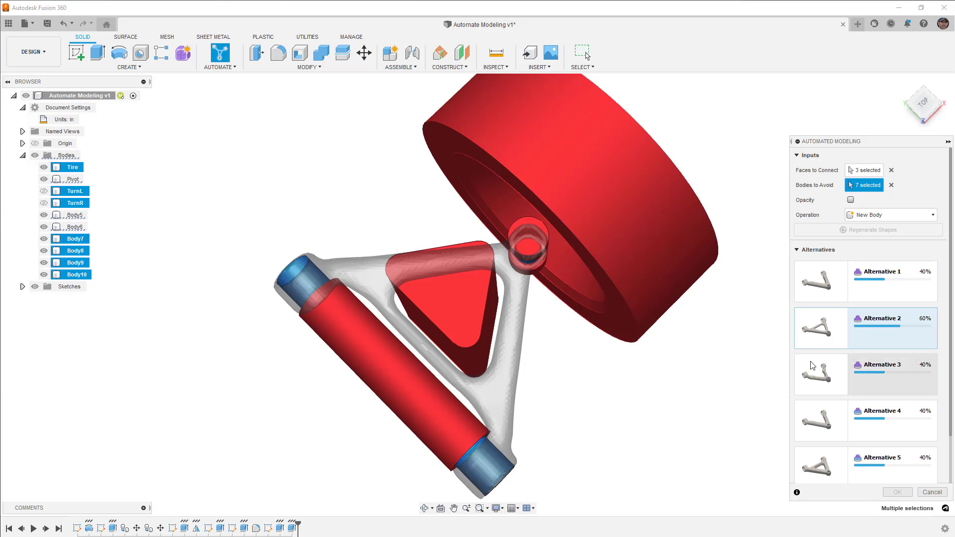
scroll(816, 368, "down", 1)
left_click(821, 437)
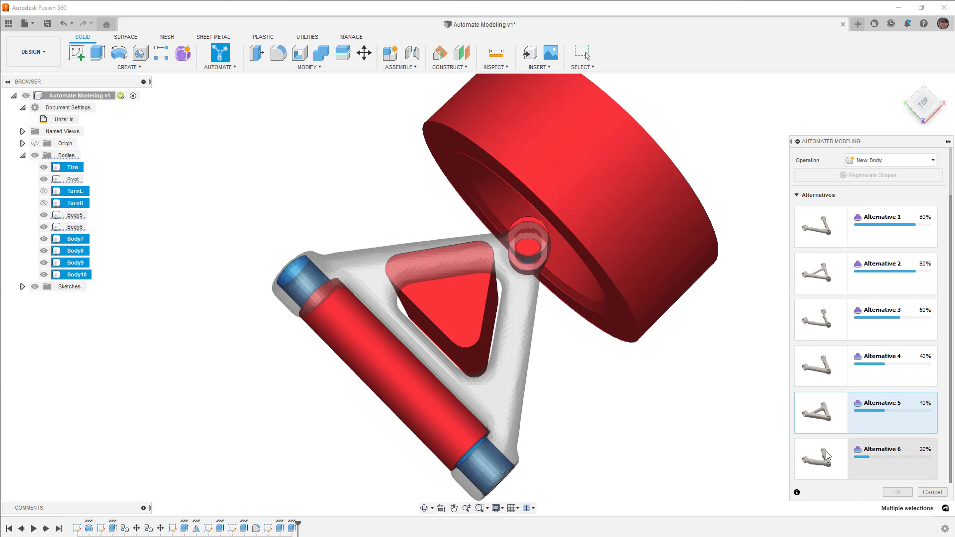
scroll(826, 452, "up", 1)
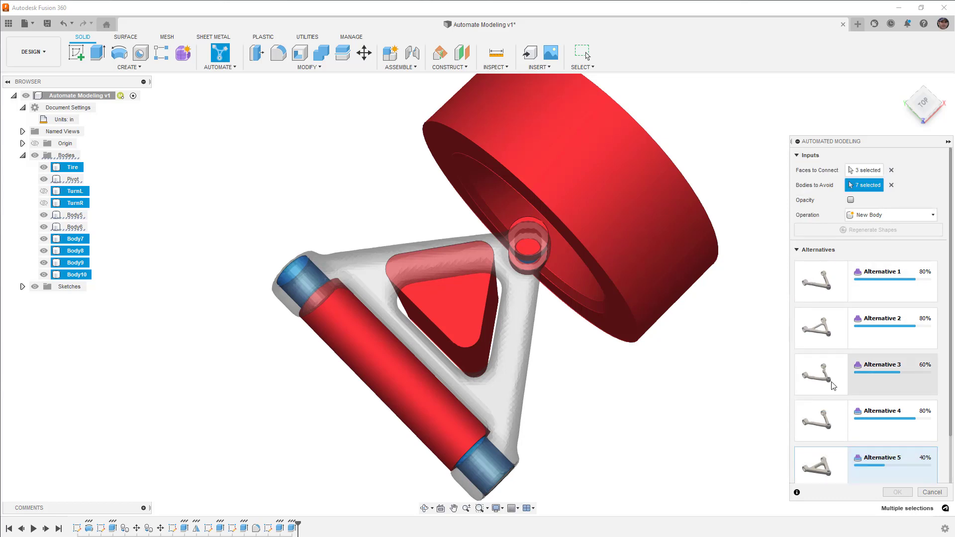
mouse_move(701, 407)
middle_mouse_down("shift")
mouse_move(693, 367)
mouse_move(675, 356)
mouse_move(694, 390)
mouse_move(689, 401)
middle_mouse_up("shift")
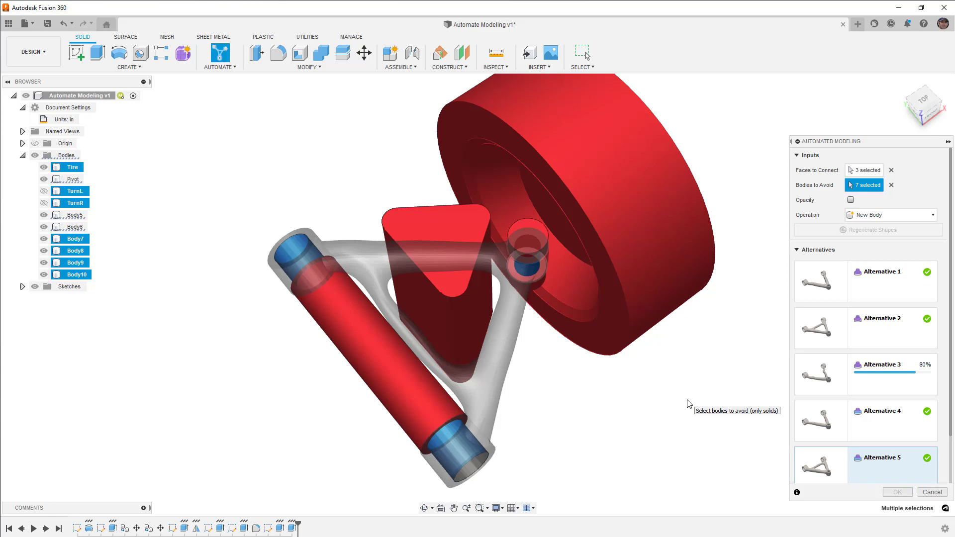
left_click(894, 282)
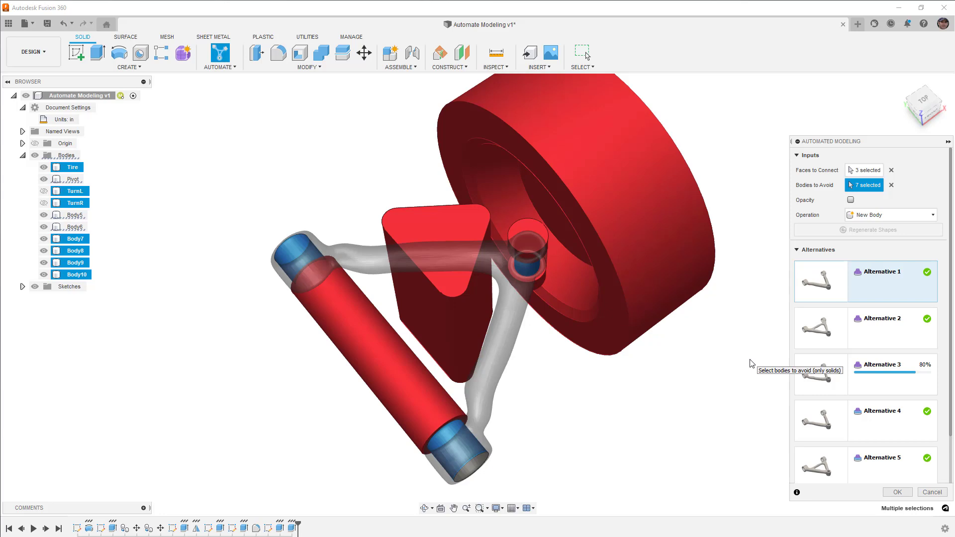
- Orbit and preview Alternatives 2, 3, 4, 5 and 2, ending on Alternative 5
left_click(862, 328)
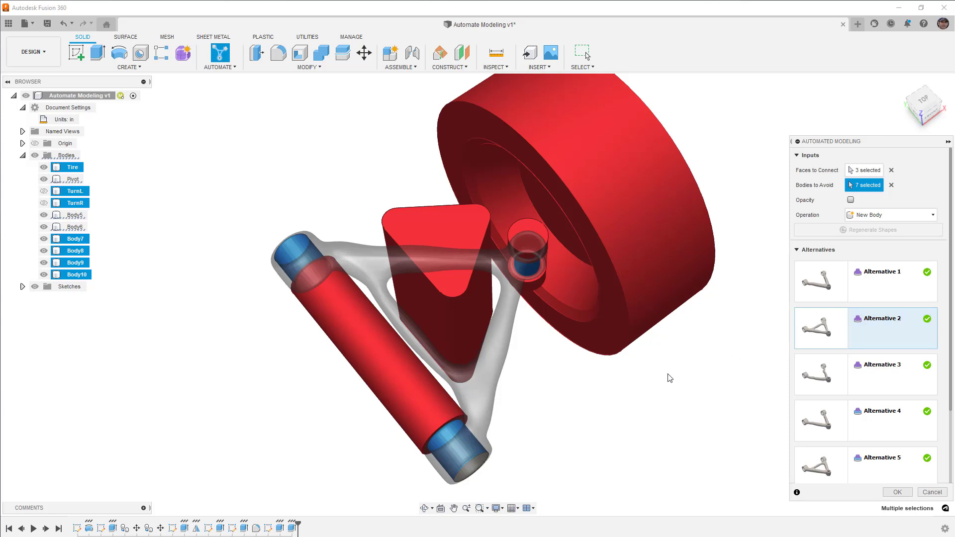
middle_click_drag(667, 380, 658, 411, "shift")
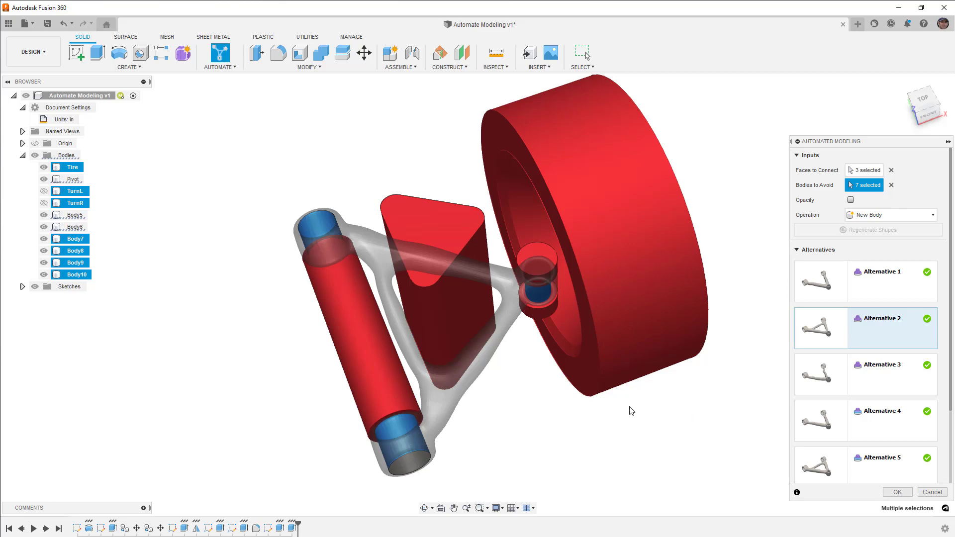
mouse_move(630, 410)
middle_mouse_down("shift")
mouse_move(622, 377)
mouse_move(635, 424)
middle_mouse_up("shift")
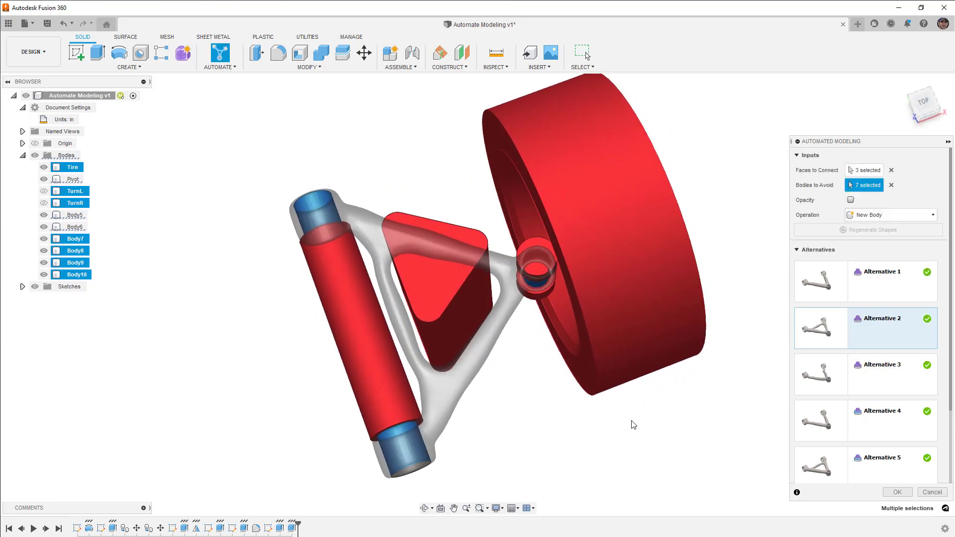
left_click(882, 377)
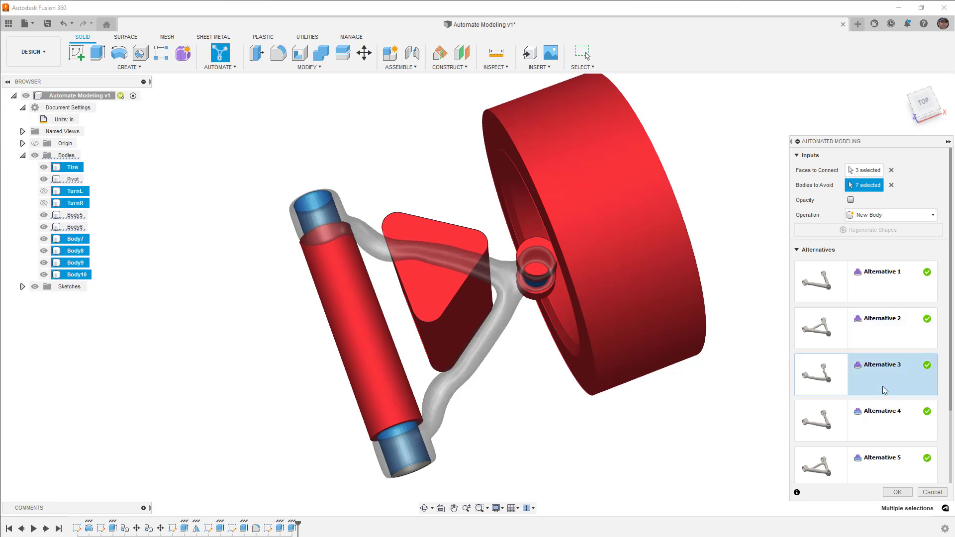
left_click(882, 422)
left_click(882, 449)
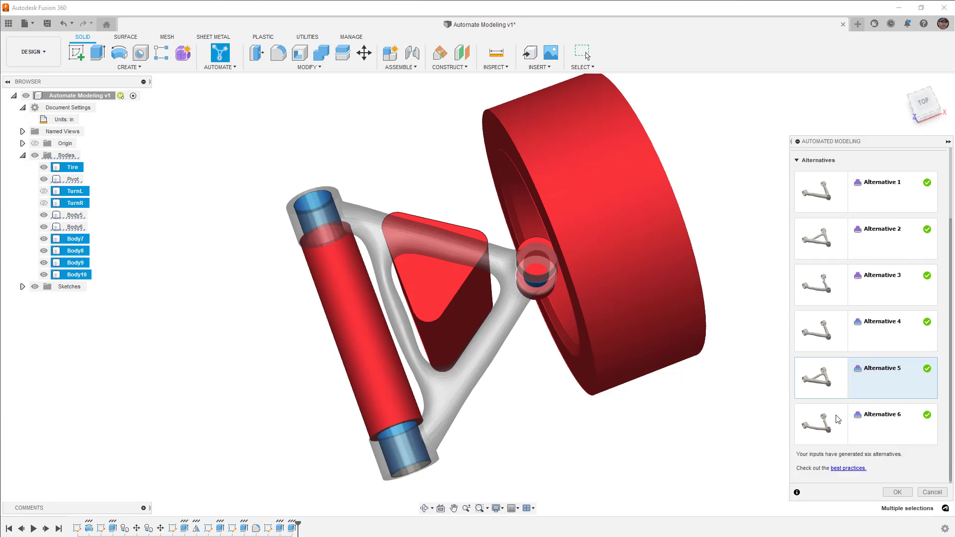
scroll(880, 444, "down", 3)
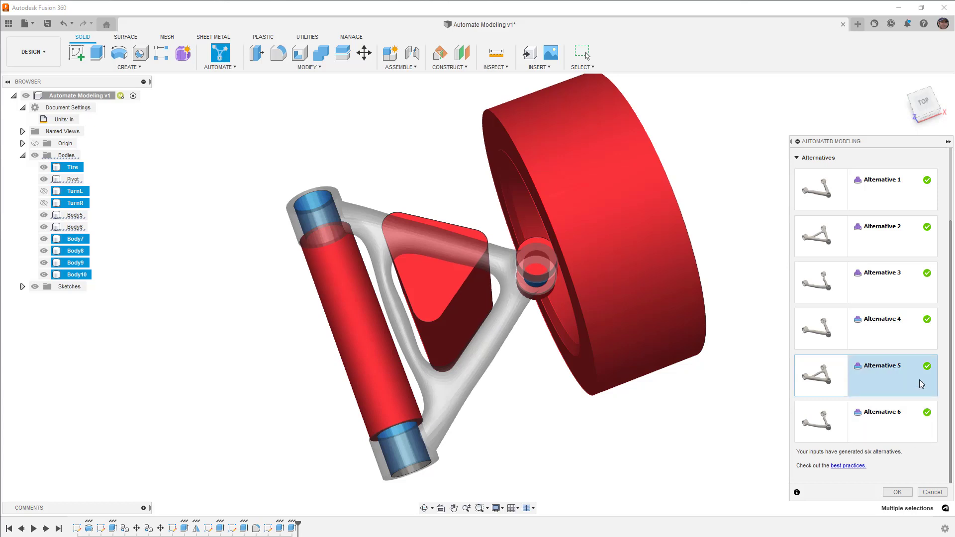
left_click(881, 244)
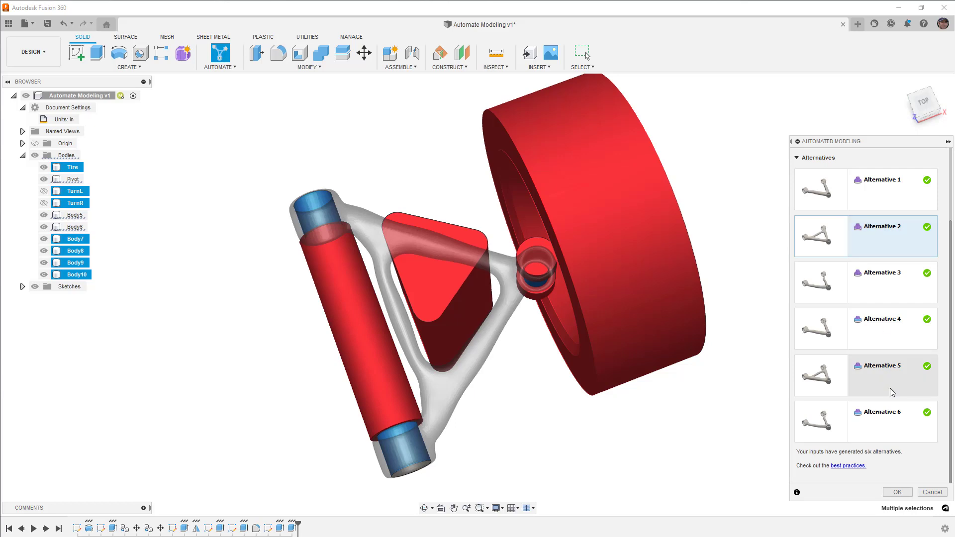
left_click(888, 373)
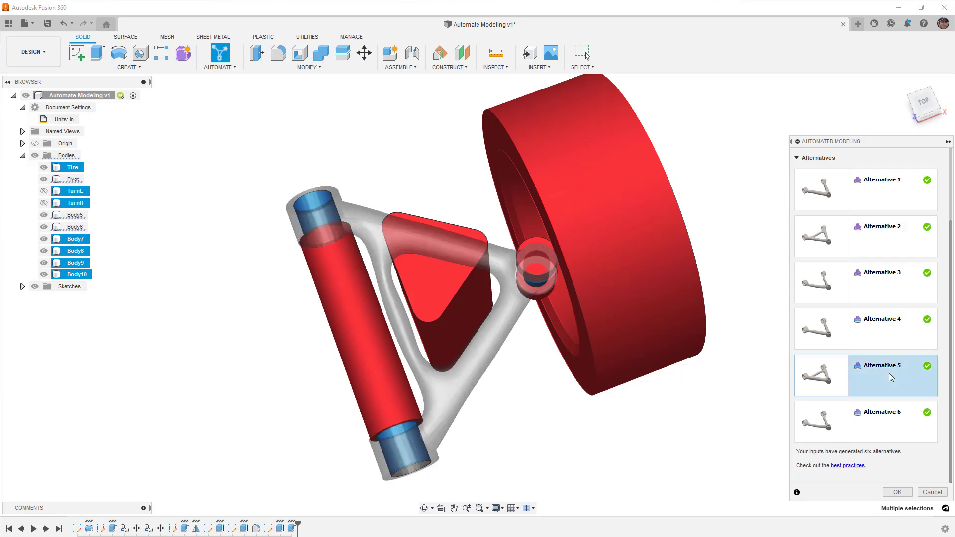
- Accept Alternative 5 with OK and isolate the new Body16 in the Browser
left_click(898, 492)
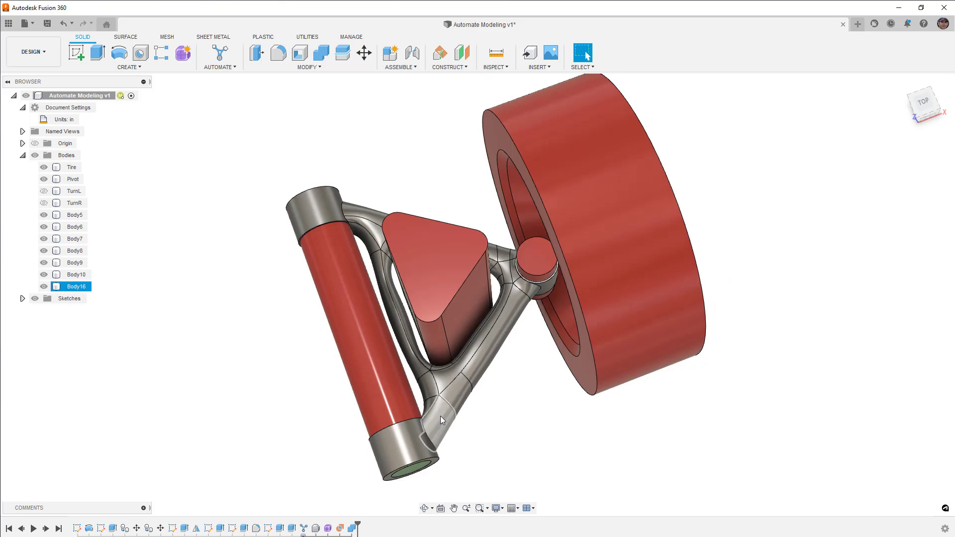
left_click(75, 288)
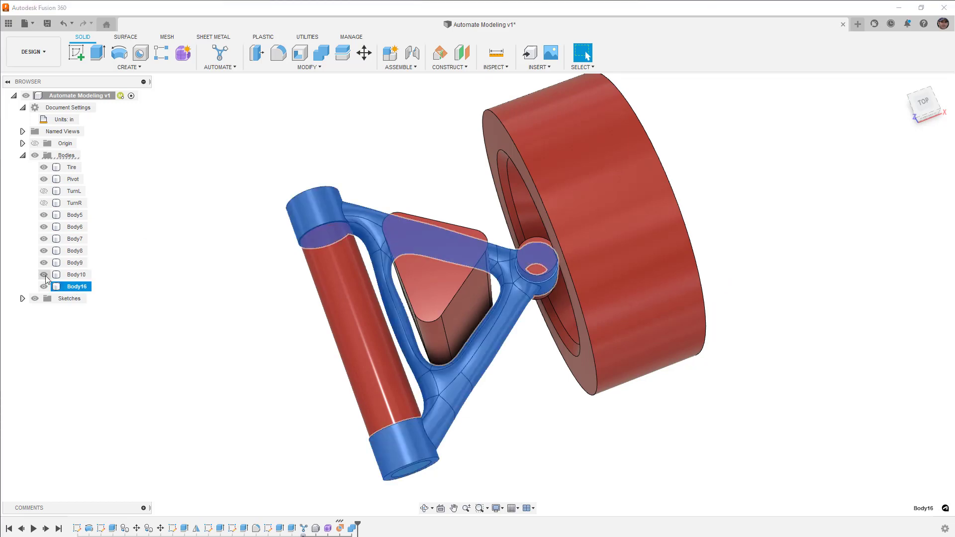
right_click(69, 289)
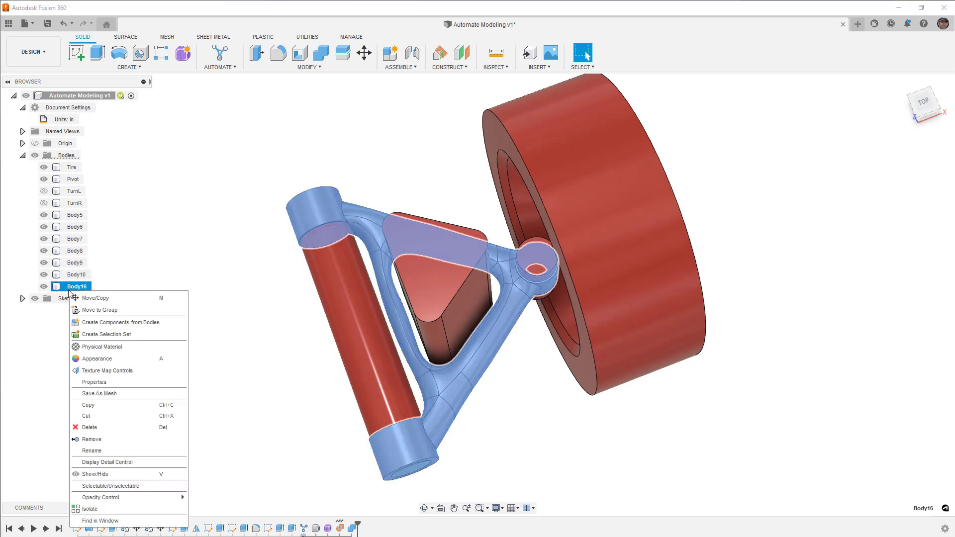
left_click(109, 509)
left_click(545, 426)
middle_click_drag(542, 402, 497, 344, "shift")
scroll(359, 320, "up", 5)
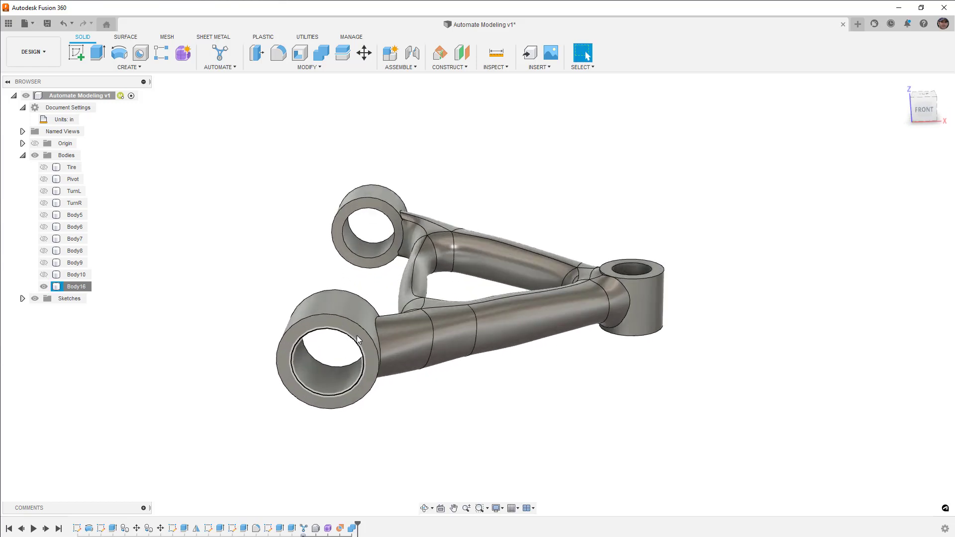
left_click(351, 301)
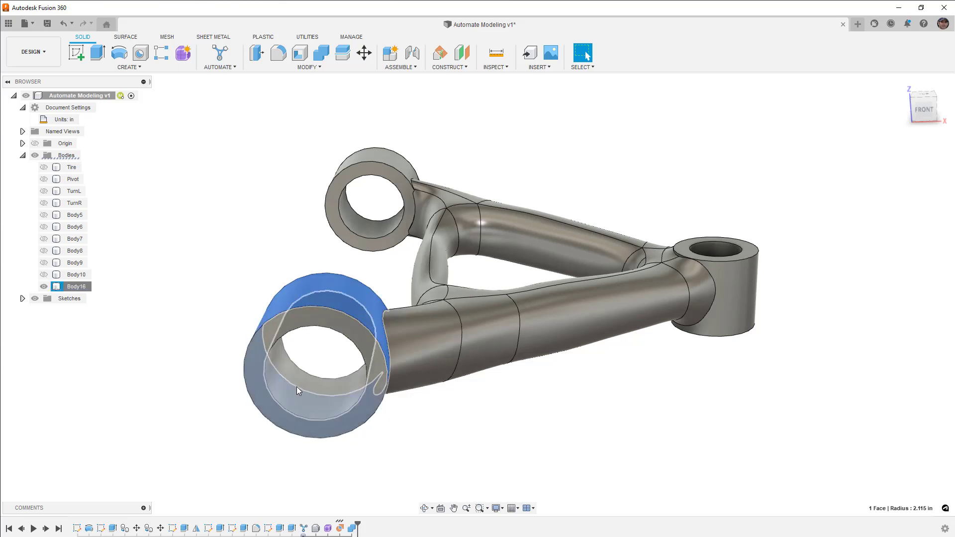
middle_click_drag(305, 401, 316, 383, "shift")
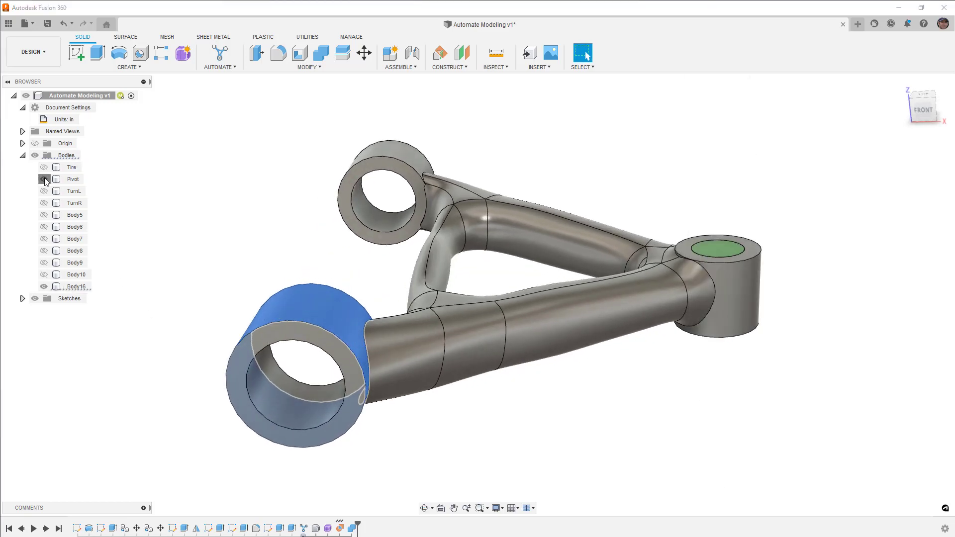
left_click(44, 215)
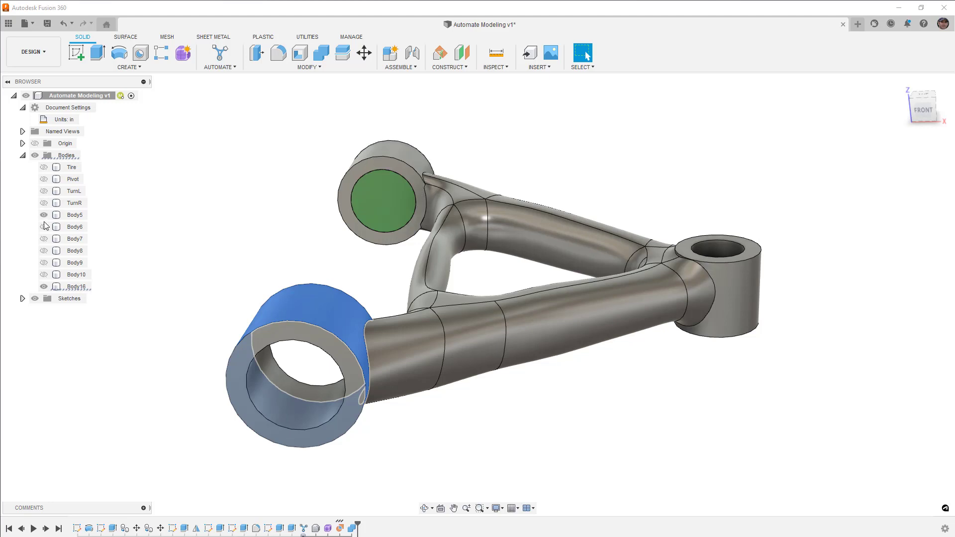
left_click(44, 227)
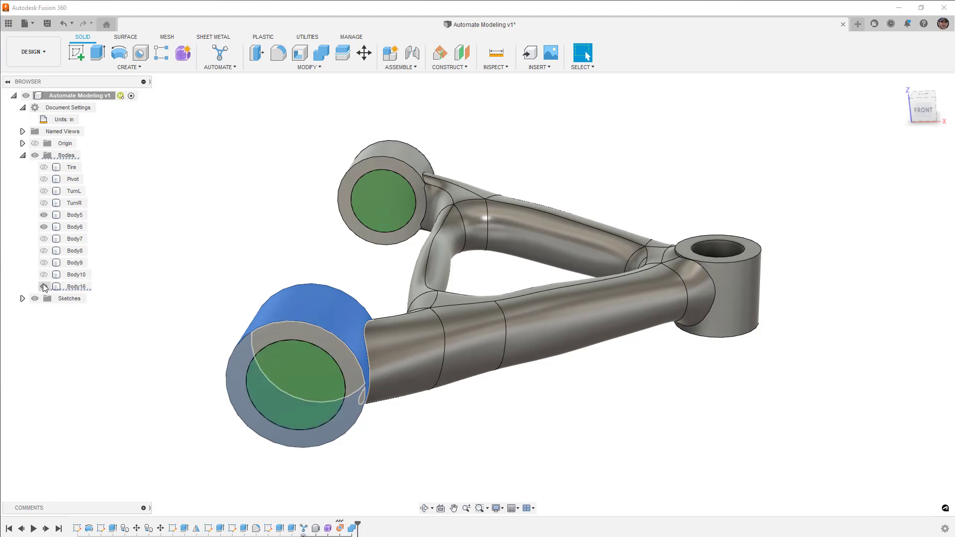
left_click(44, 287)
middle_click_drag(387, 343, 348, 323, "shift")
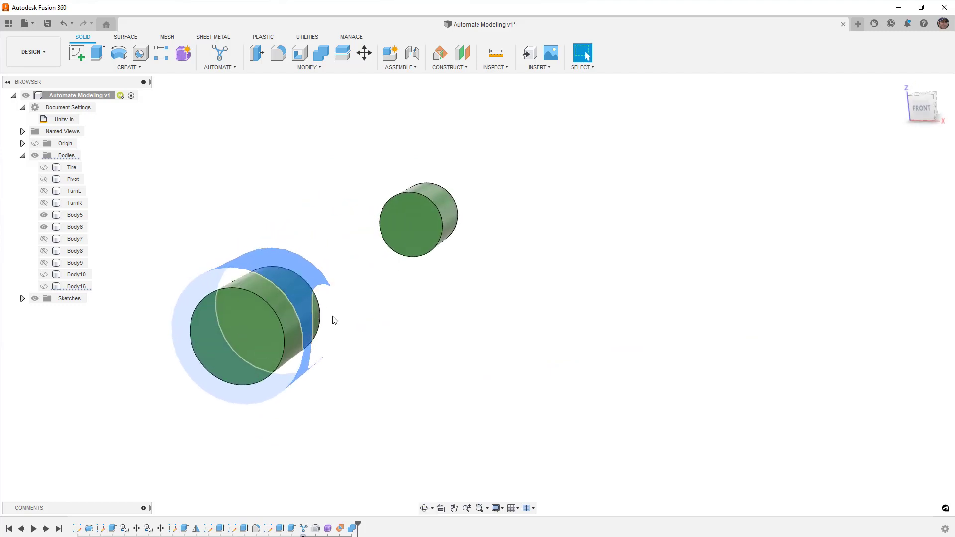
left_click(44, 287)
left_click(55, 287)
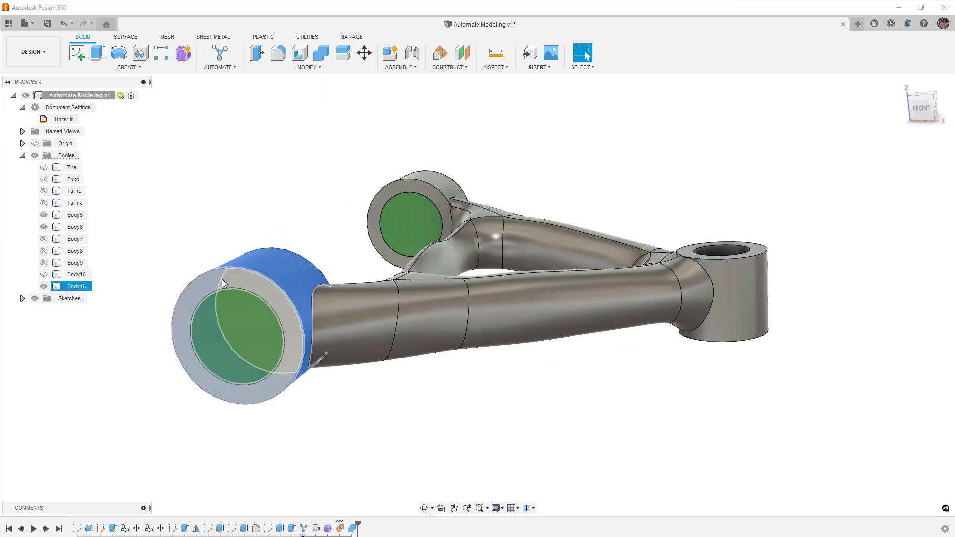
left_click(69, 215)
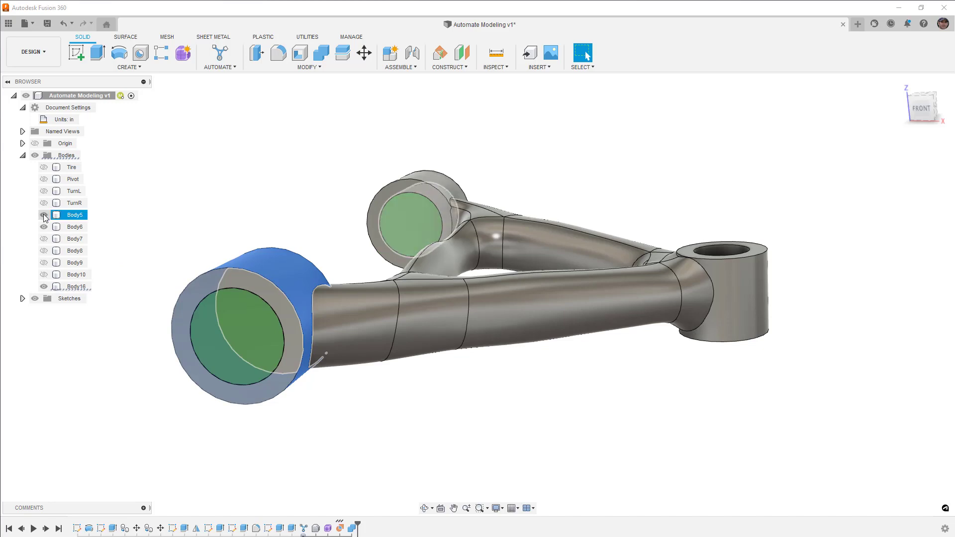
left_click(44, 215)
left_click(44, 227)
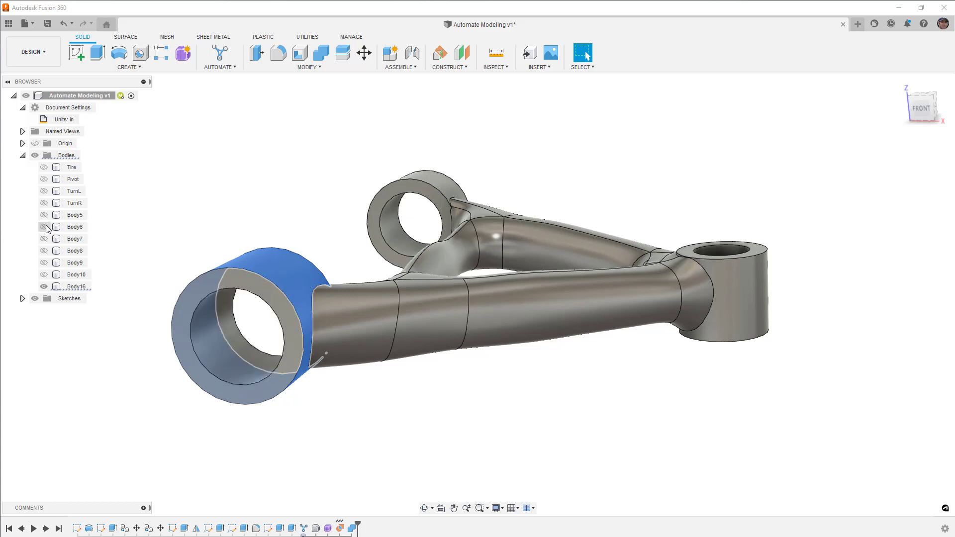
left_click(168, 204)
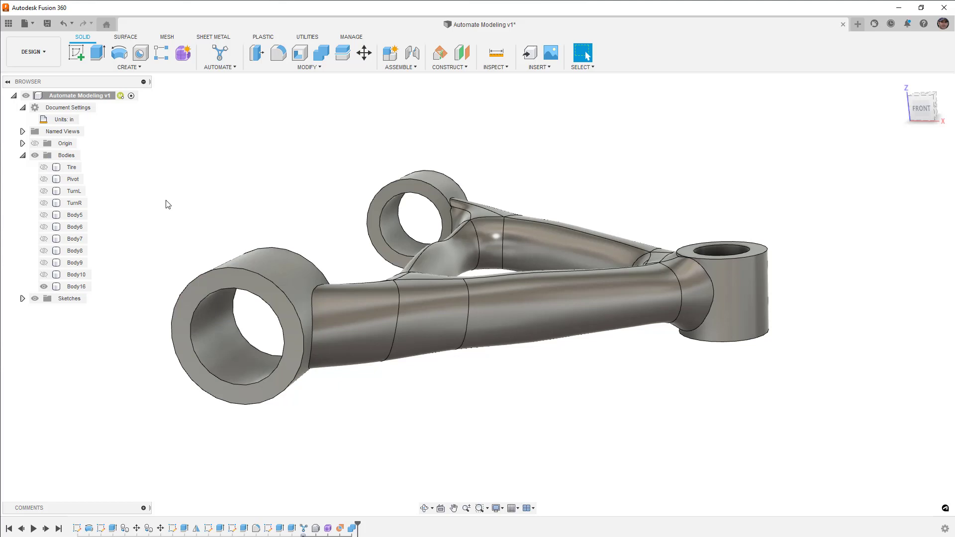
left_click(232, 347)
left_click(393, 237, "ctrl")
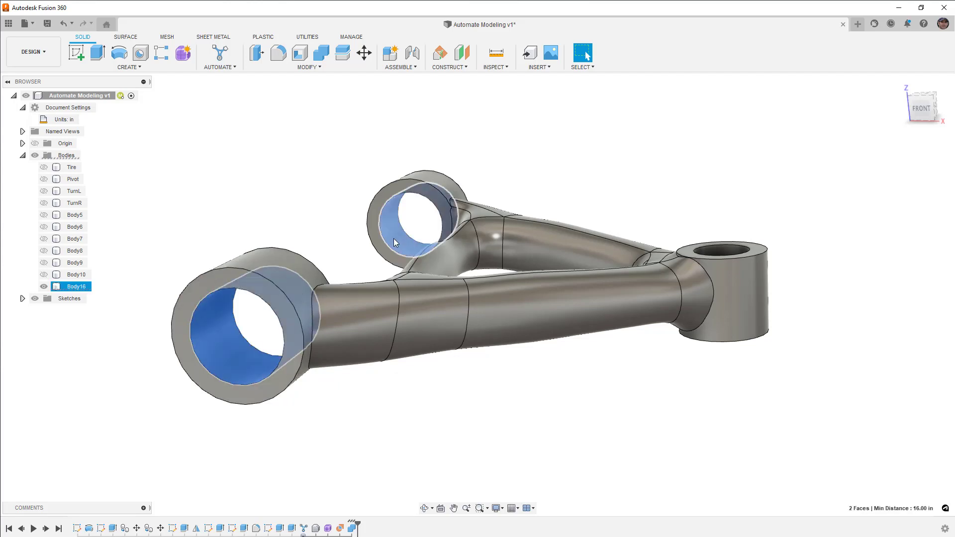
key("q")
left_click_drag(398, 236, 377, 249)
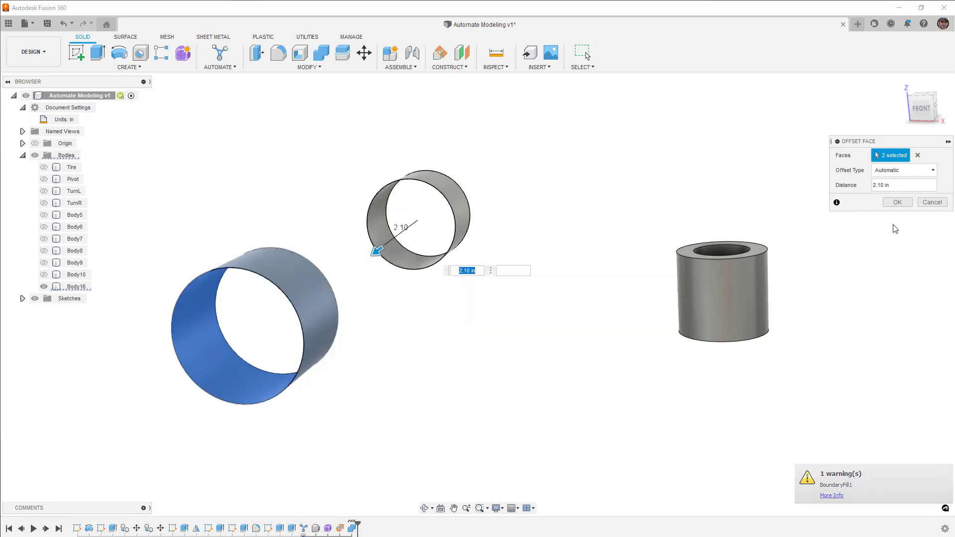
left_click(932, 202)
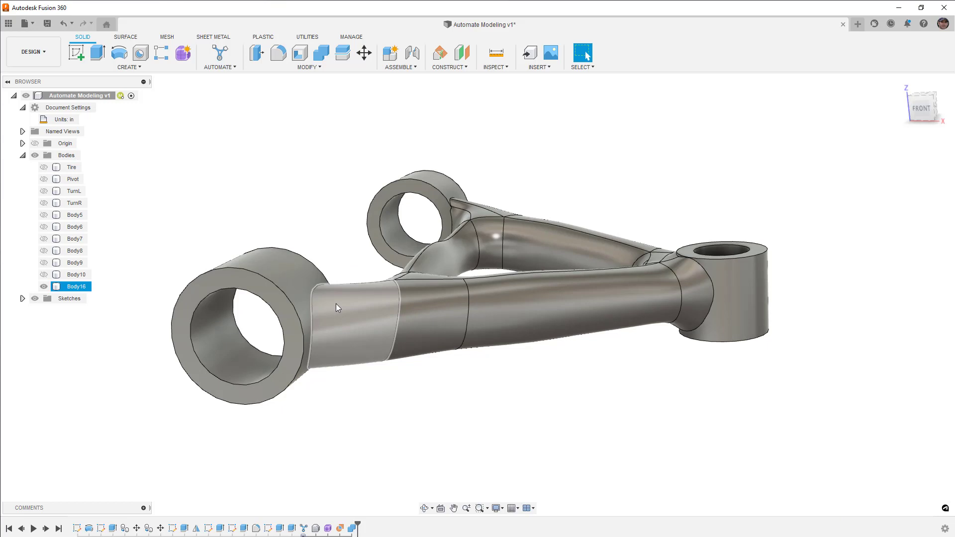
middle_click_drag(421, 303, 420, 327, "shift")
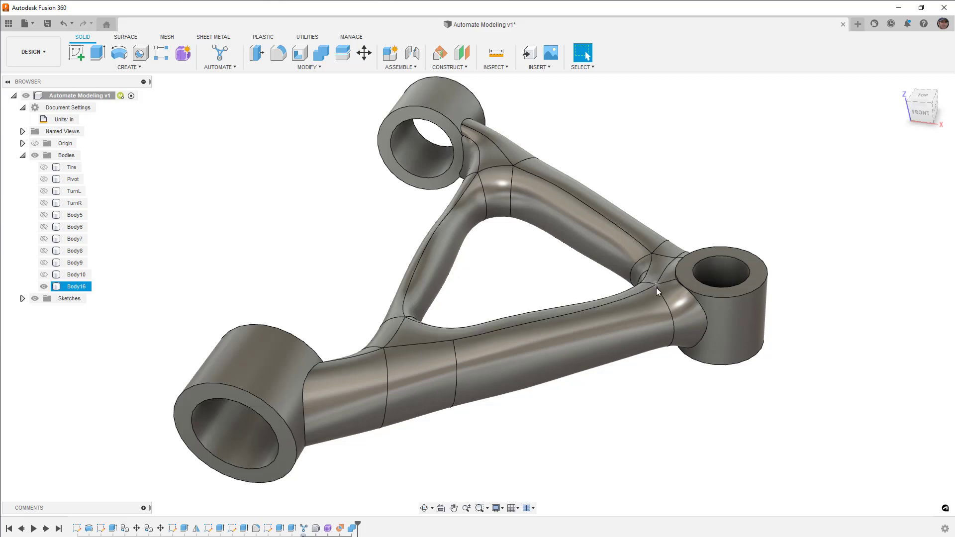
- Reopen the Organic form for editing and view the model from the top
left_click(506, 420)
right_click(329, 530)
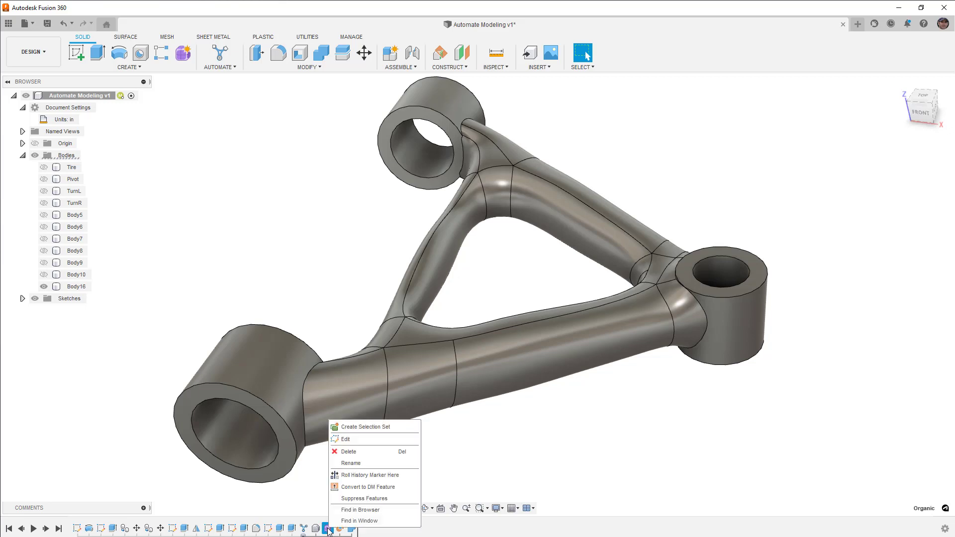
left_click(360, 444)
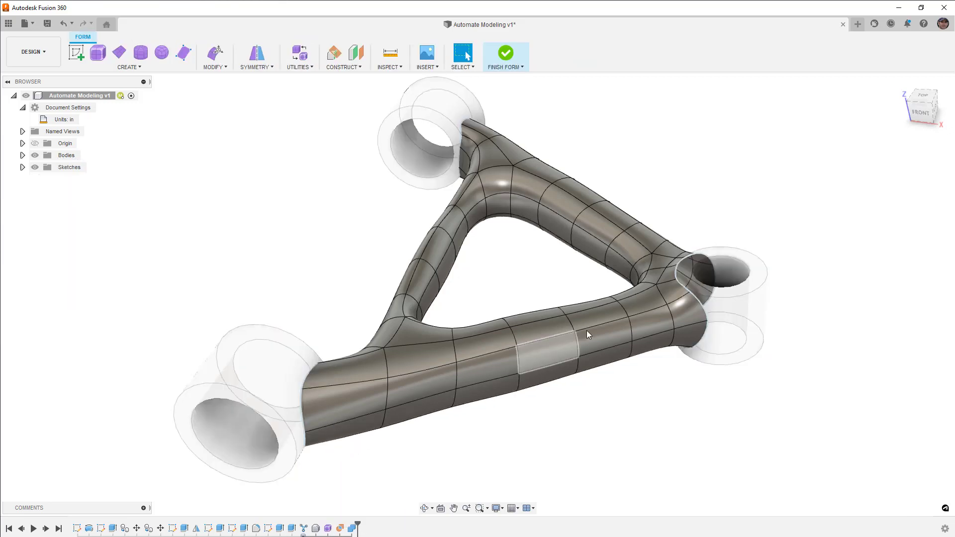
left_click(916, 101)
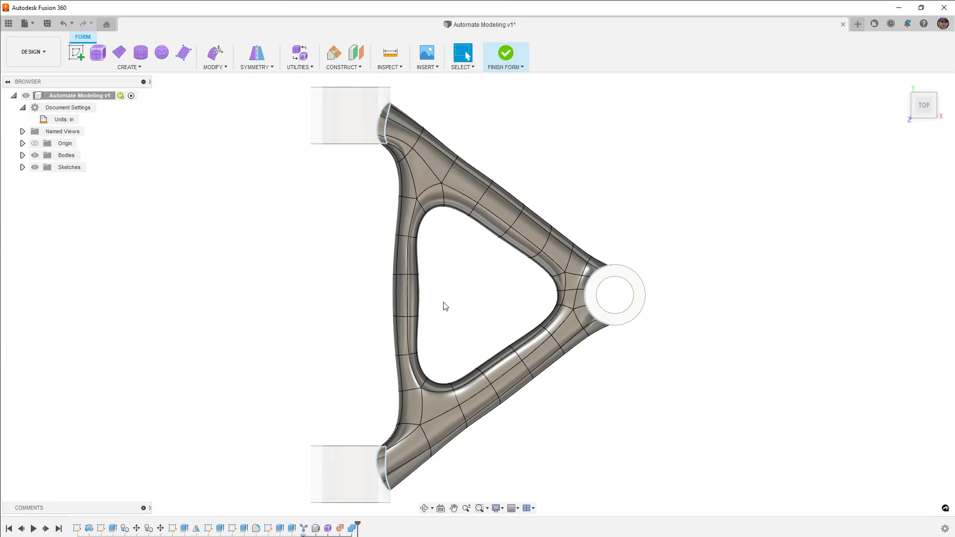
scroll(419, 279, "up", 2)
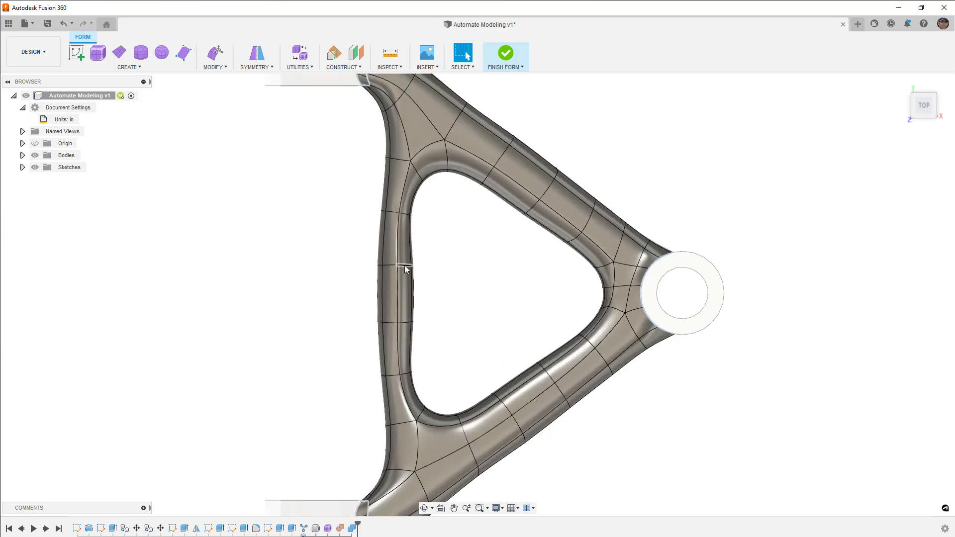
- Select two edge loops on the left bar, nudge them right and scale them slightly
double_click(405, 266)
double_click(404, 323, "shift")
left_click(215, 53)
left_click_drag(410, 282, 426, 282)
left_click(425, 281)
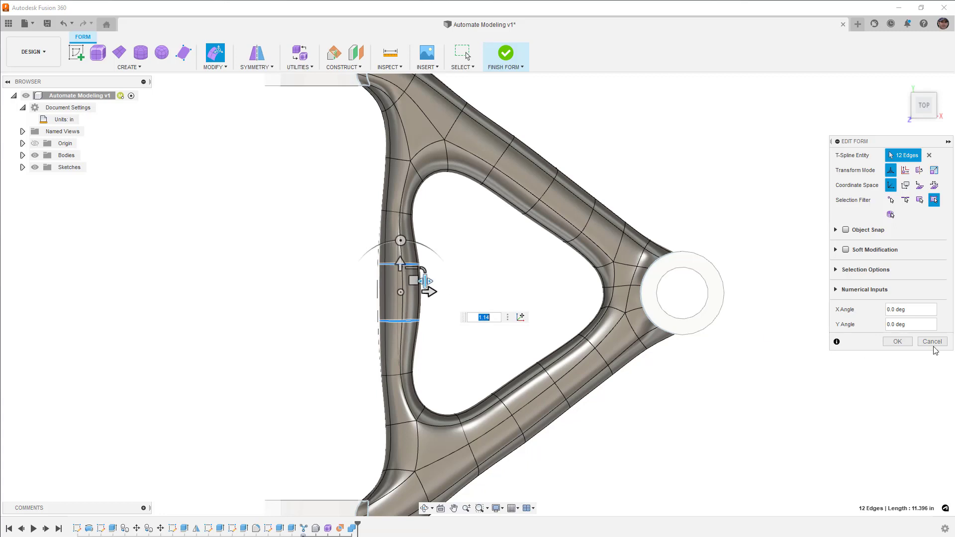
left_click(897, 341)
- Finish the form and orbit to a 3-D view to inspect Body16
left_click(505, 54)
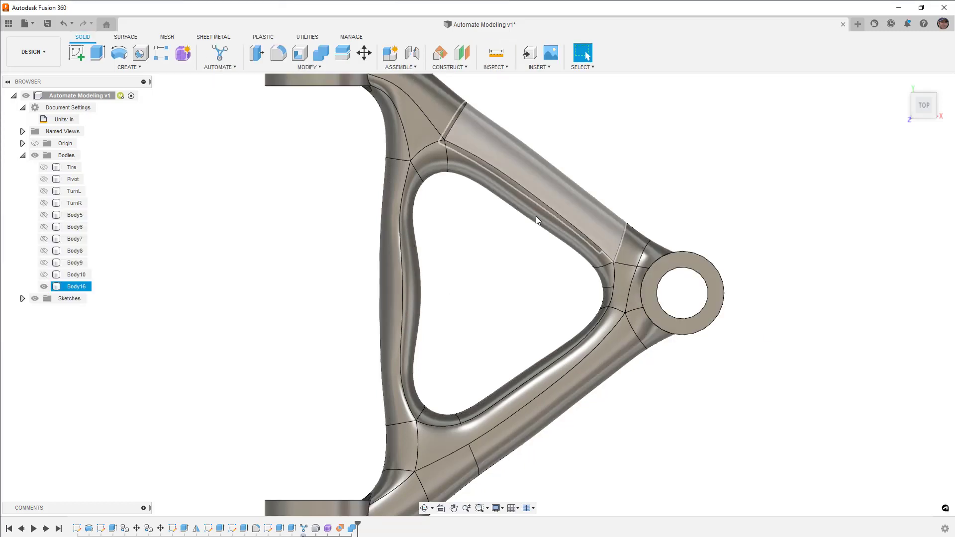
middle_click_drag(520, 320, 518, 254, "shift")
left_click(519, 255)
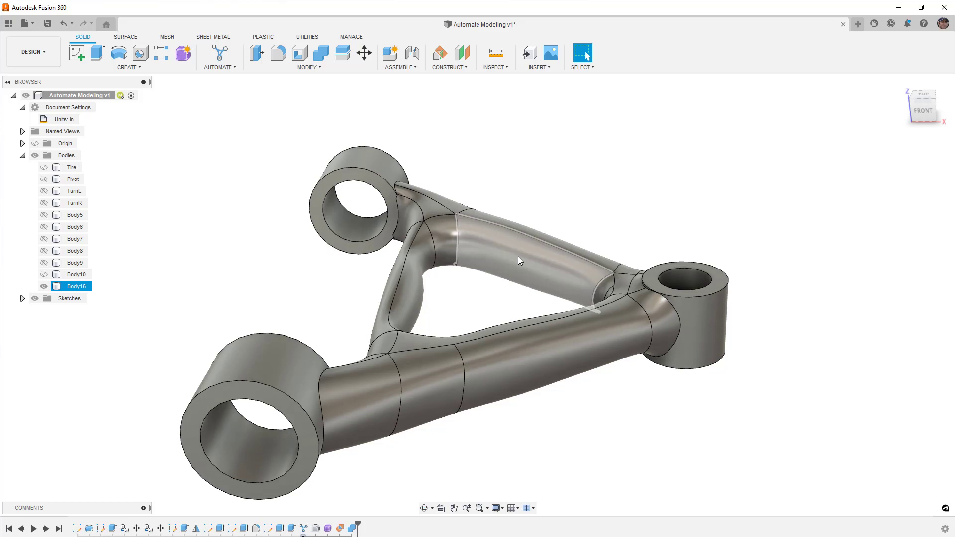
key("Escape")
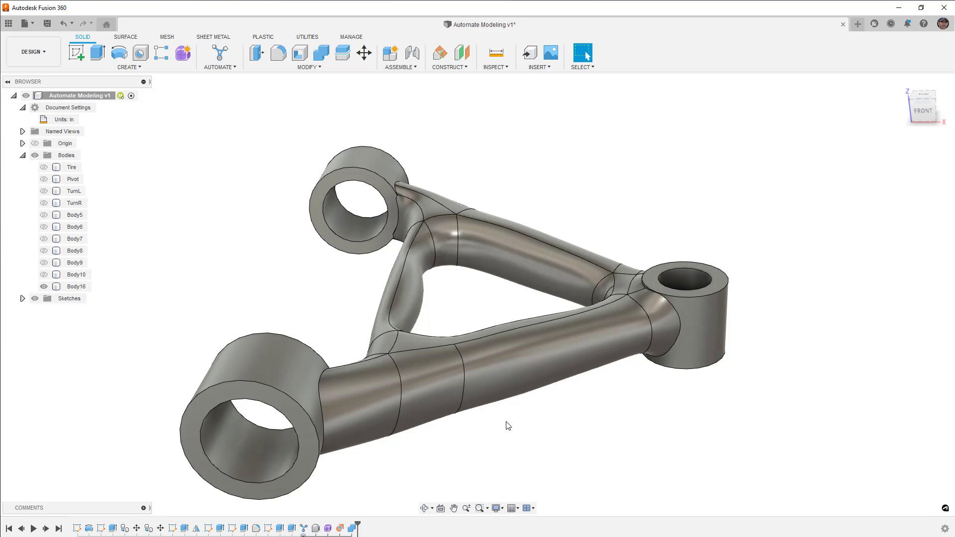
- Reopen Automated Modeling, compare Alternatives 4, 6 and 5, and keep the New Body operation
right_click(304, 528)
left_click(332, 438)
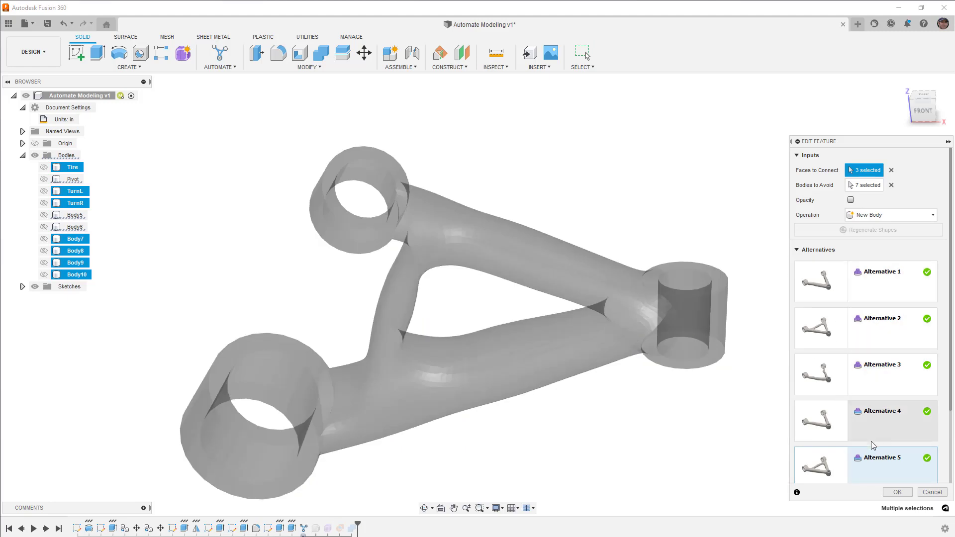
scroll(873, 443, "down", 3)
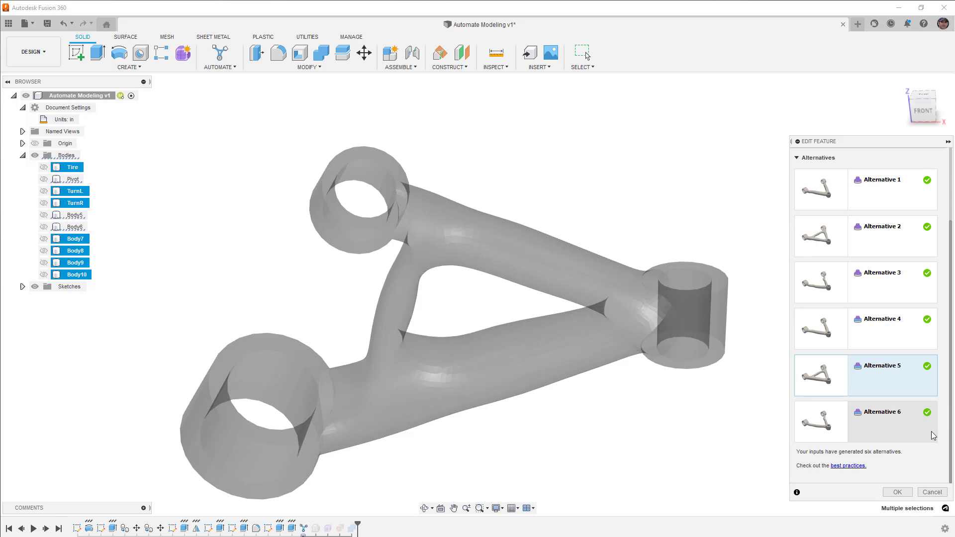
left_click(919, 332)
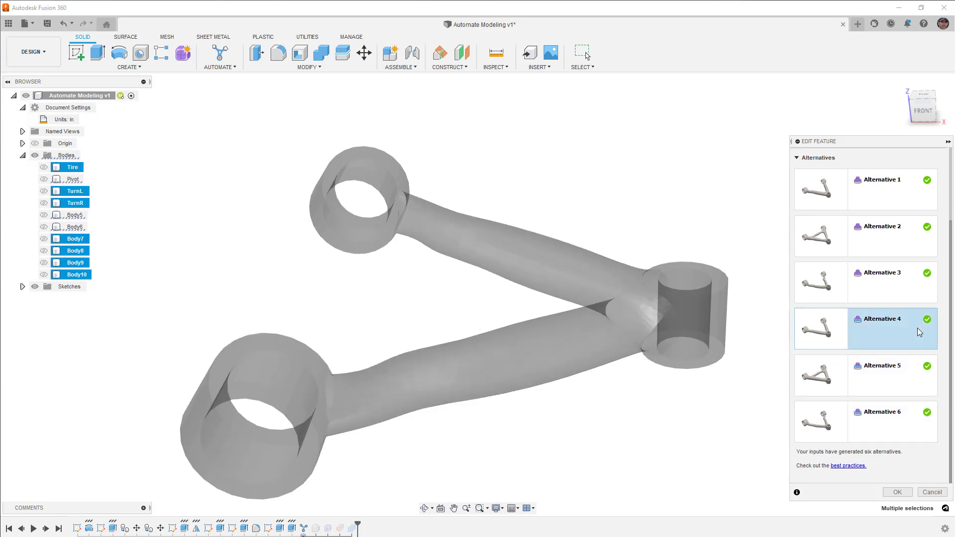
left_click(906, 426)
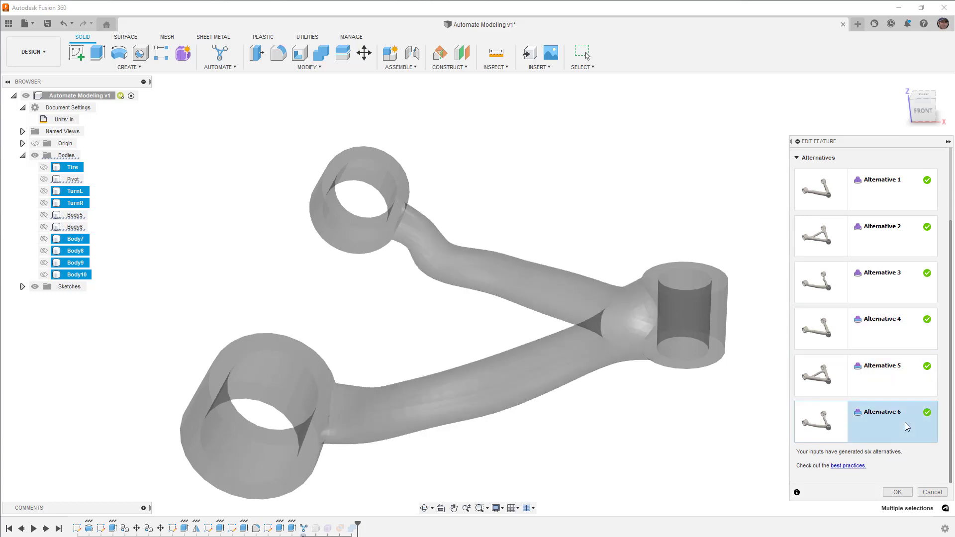
left_click(904, 367)
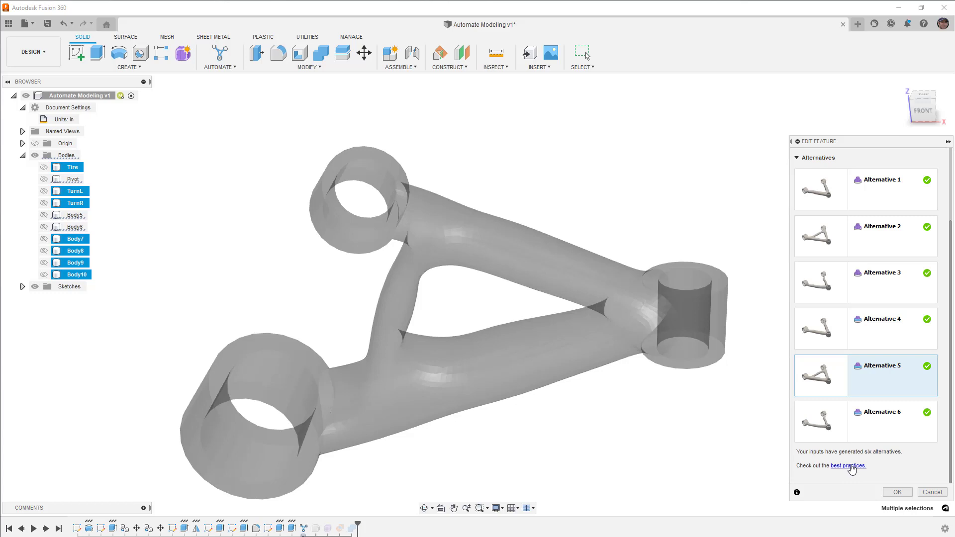
scroll(852, 468, "up", 3)
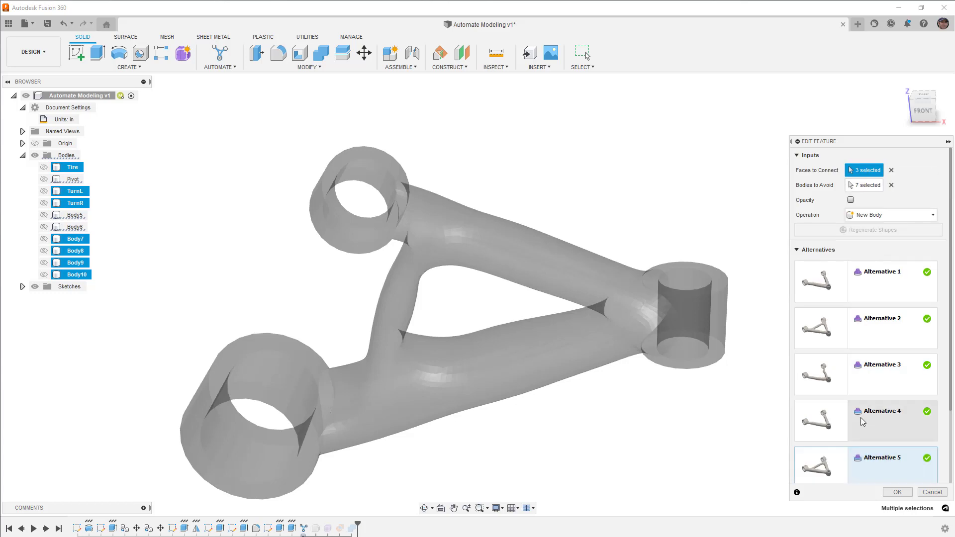
left_click(871, 215)
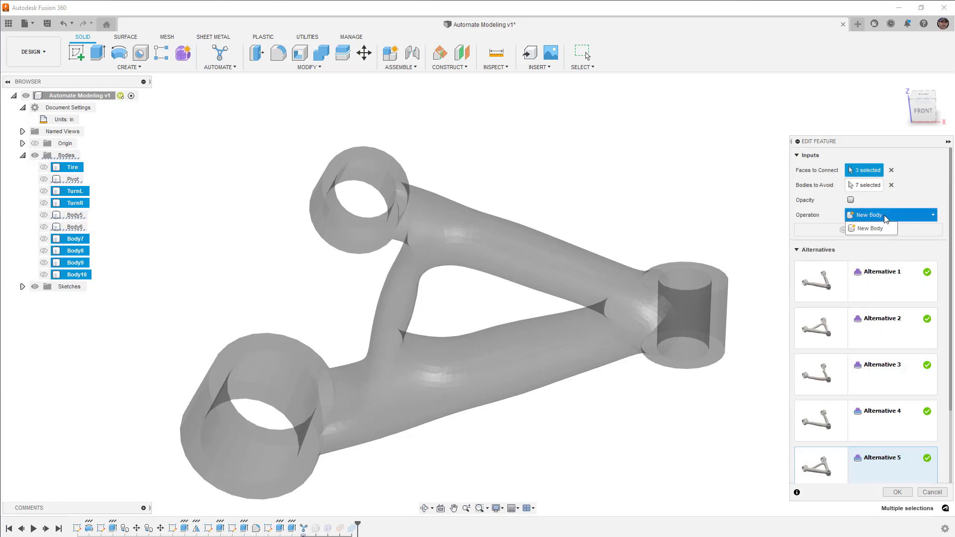
left_click(886, 220)
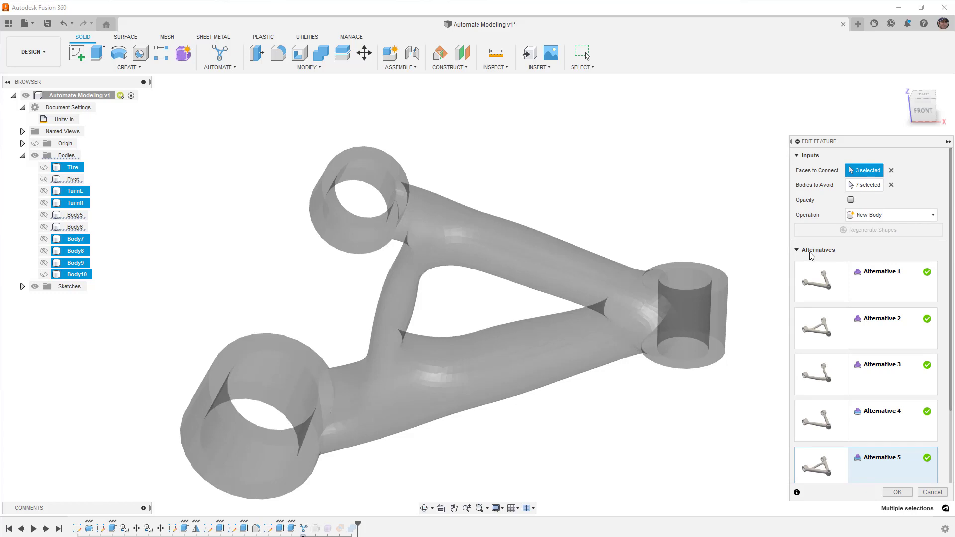
- Compare Alternatives 3, 2 and 5, then select Alternative 2 as the final shape
scroll(844, 347, "down", 2)
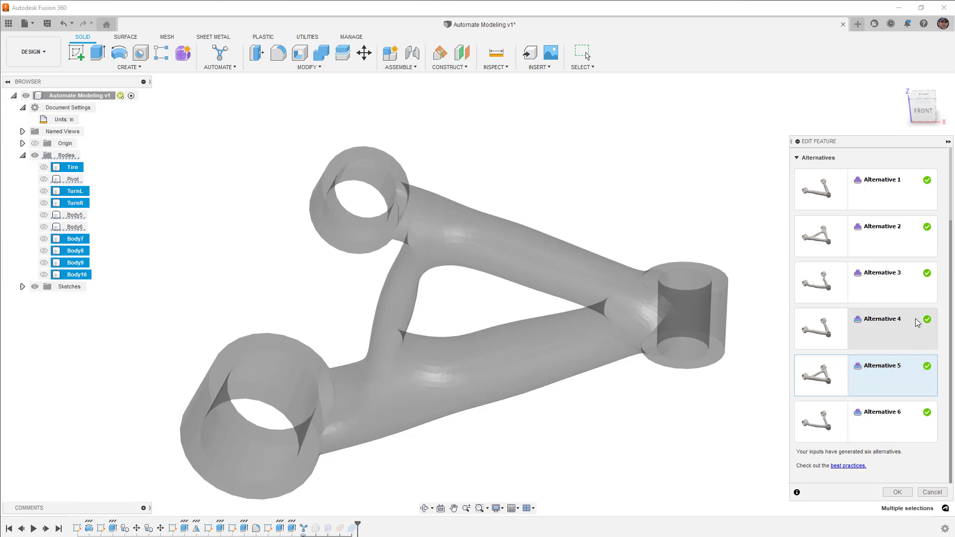
left_click(885, 278)
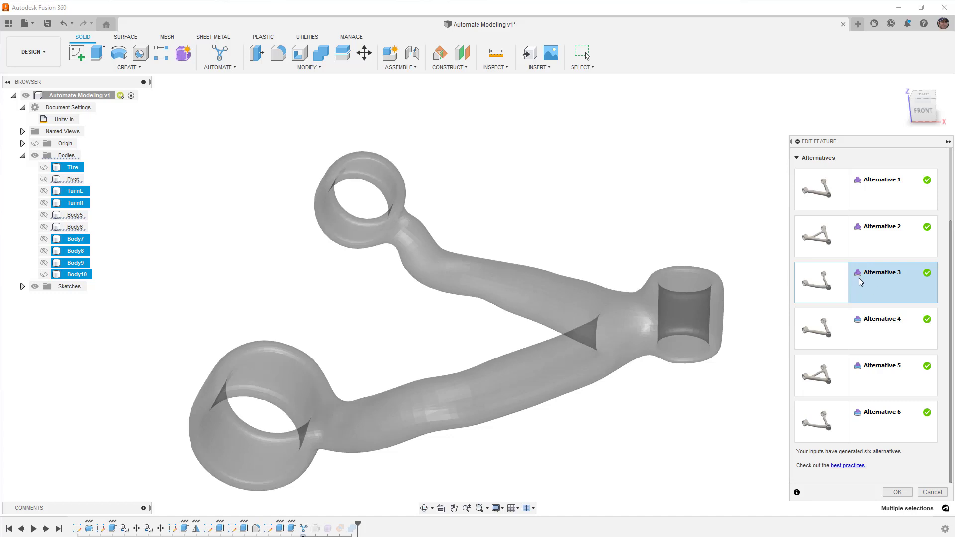
left_click(865, 238)
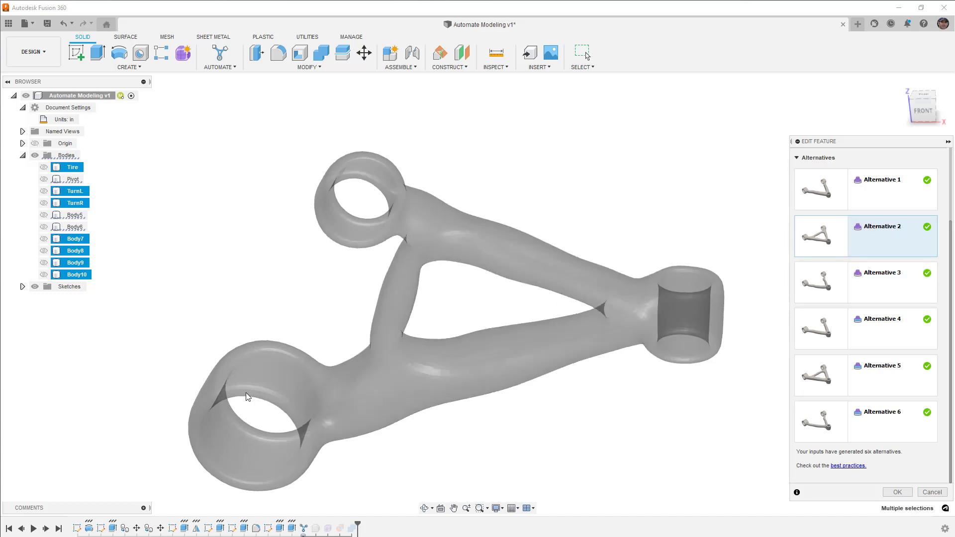
left_click(898, 374)
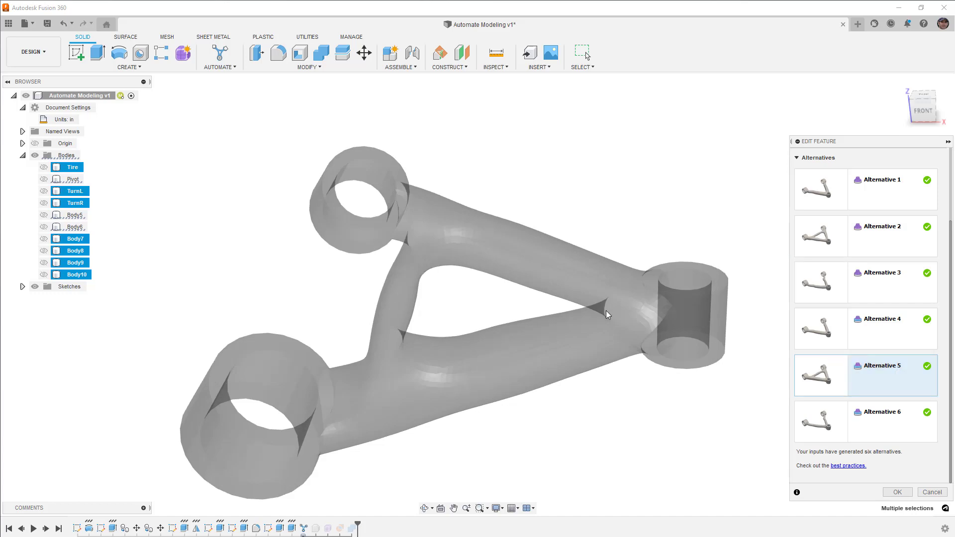
left_click(897, 255)
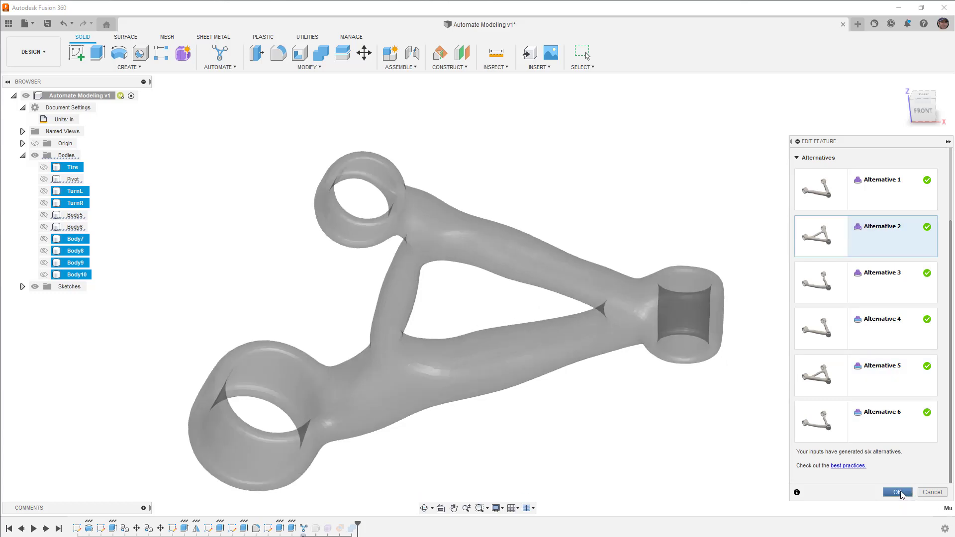
left_click(898, 493)
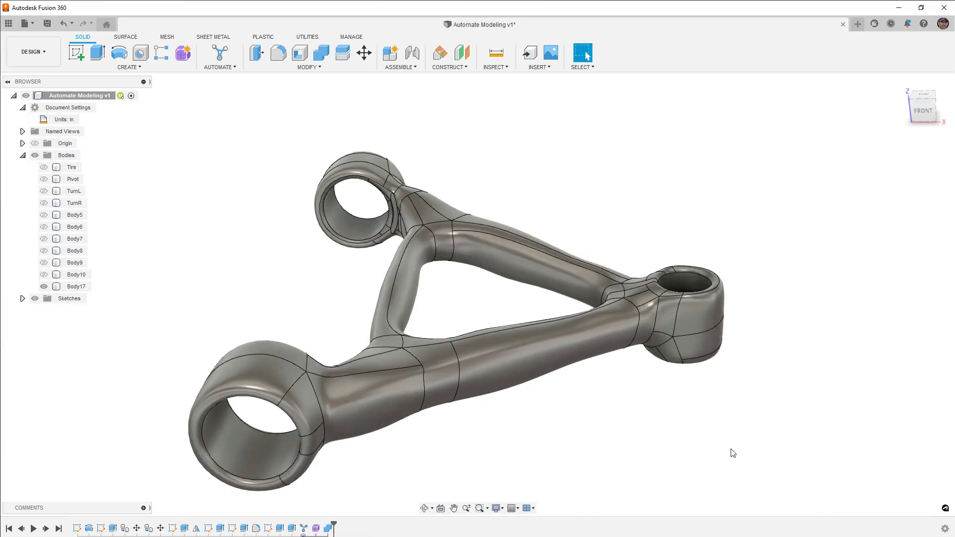
mouse_move(259, 411)
middle_mouse_down("shift")
mouse_move(254, 386)
mouse_move(261, 398)
middle_mouse_up("shift")
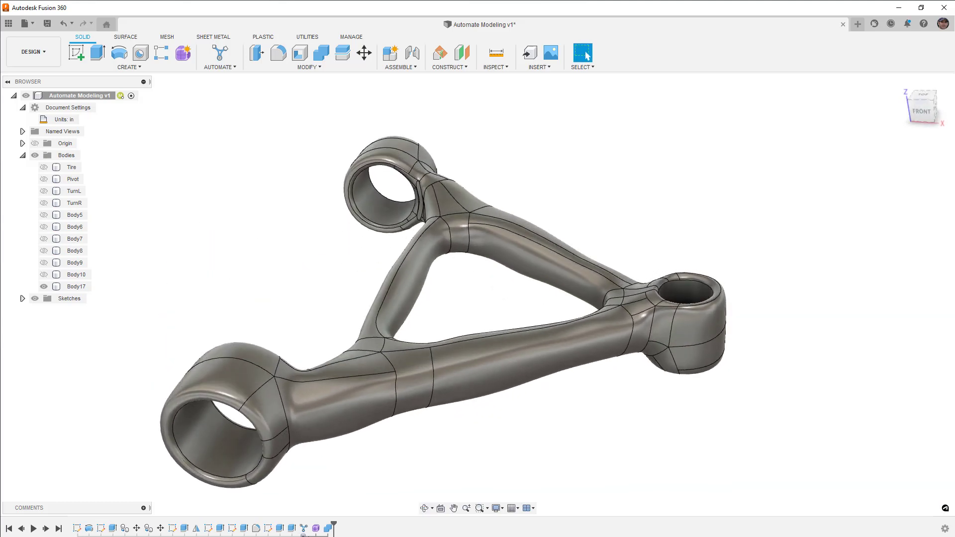
right_click(316, 529)
left_click(335, 438)
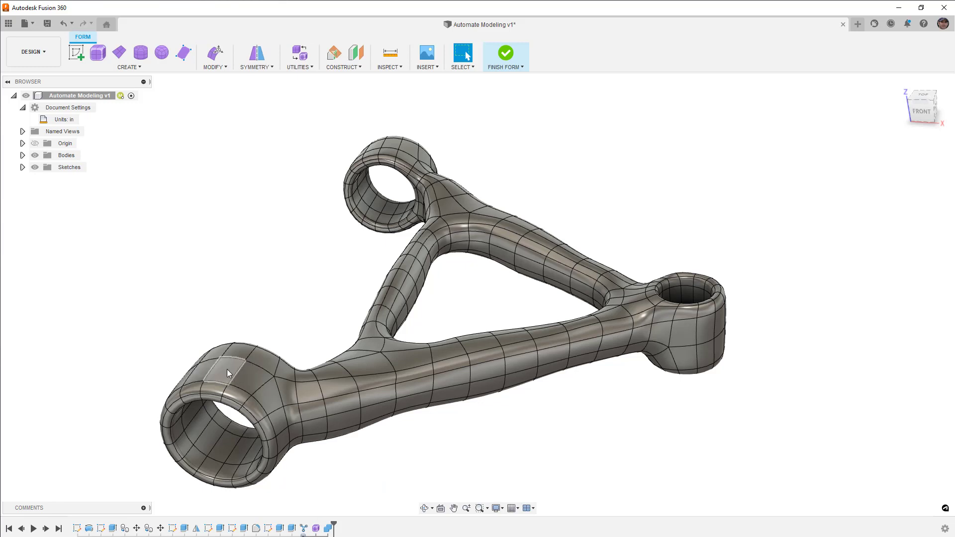
middle_click_drag(222, 435, 577, 351, "shift")
scroll(661, 307, "up", 10)
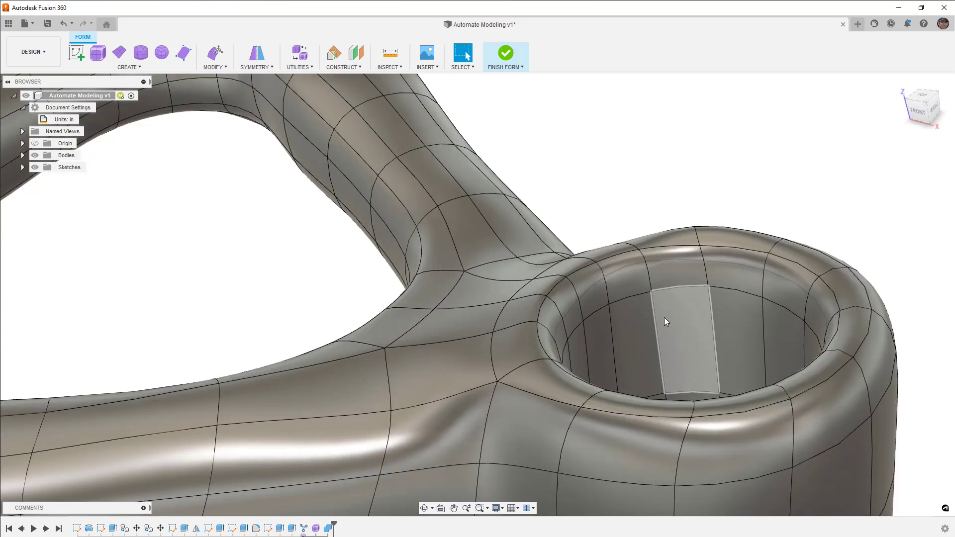
middle_click_drag(664, 317, 706, 353, "shift")
middle_click_drag(657, 258, 597, 328, "shift")
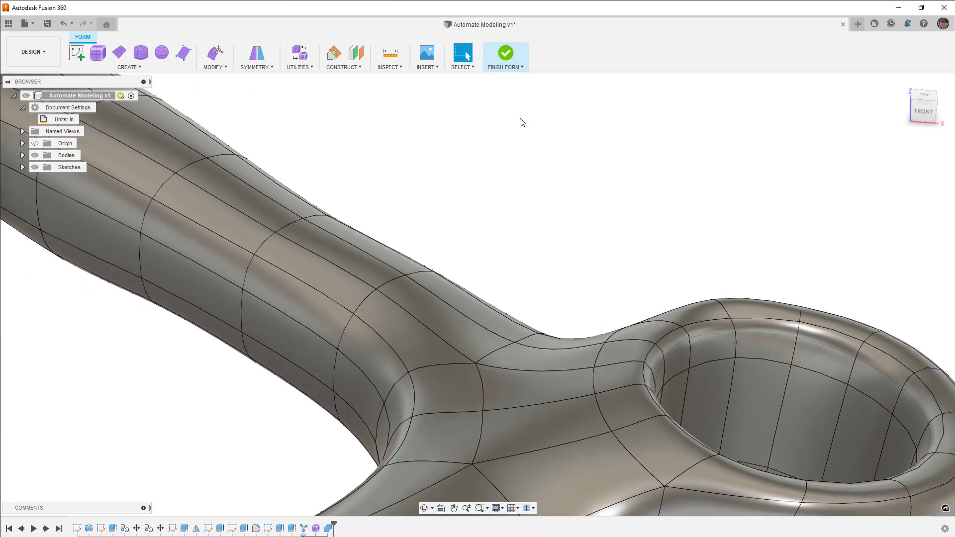
left_click(498, 53)
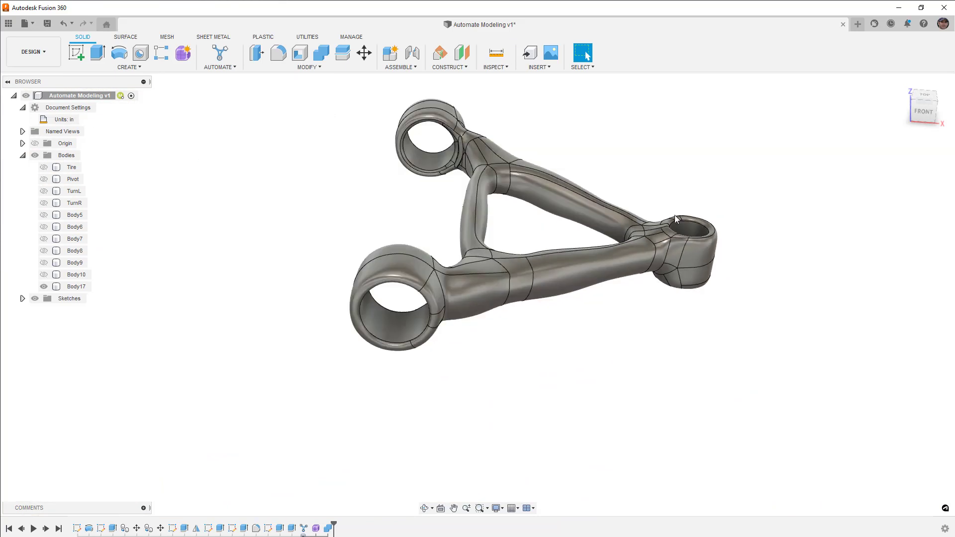
middle_click_drag(674, 215, 625, 276, "shift")
left_click(230, 67)
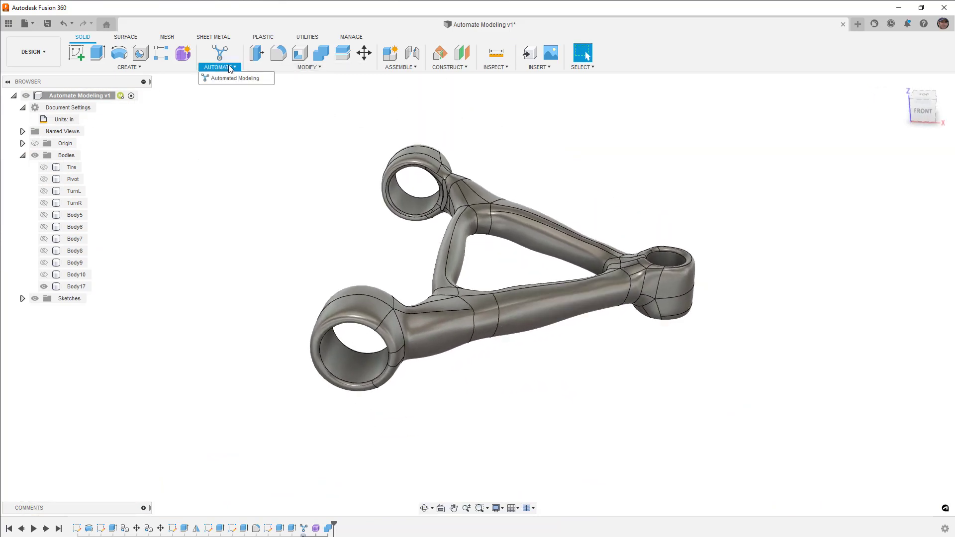
left_click(244, 168)
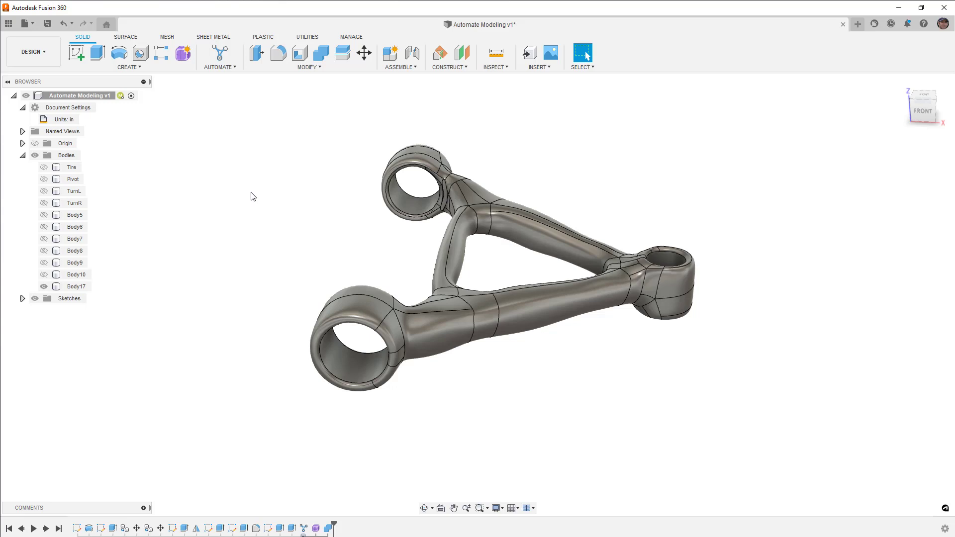
left_click(231, 70)
middle_click_drag(395, 246, 505, 256, "shift")
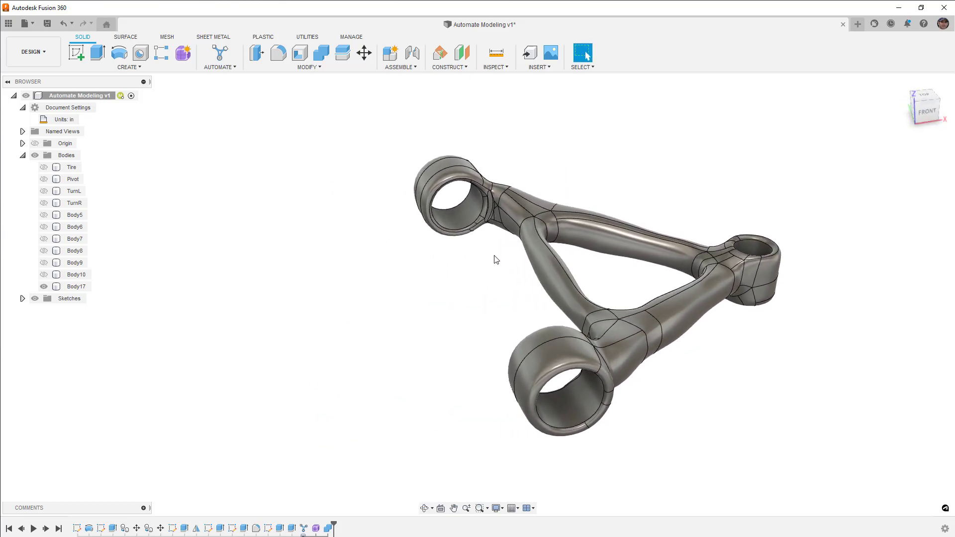